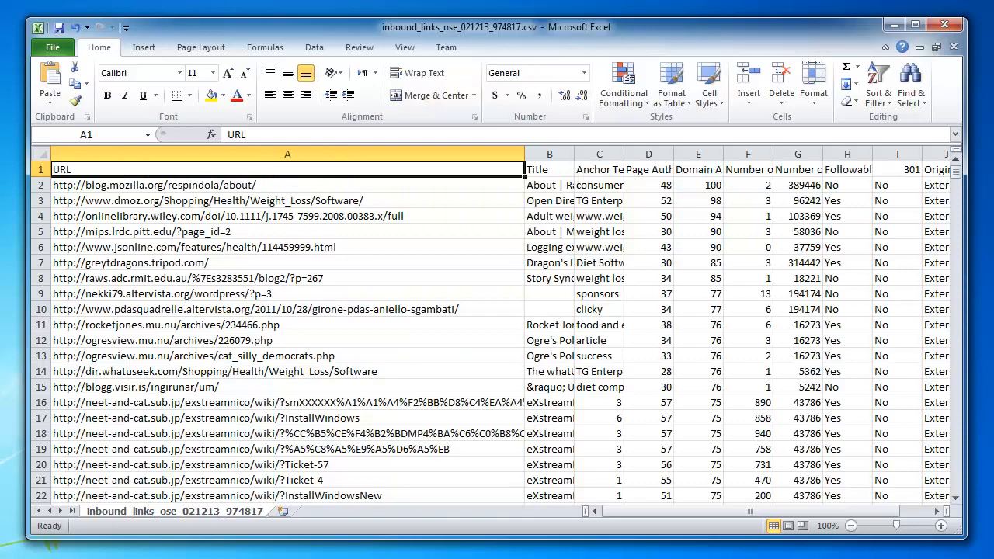
Step: Look through the inbound link URLs in the CSV down to about row 660 and return to the first row
{"action": "left_click", "coordinate": [955, 285]}
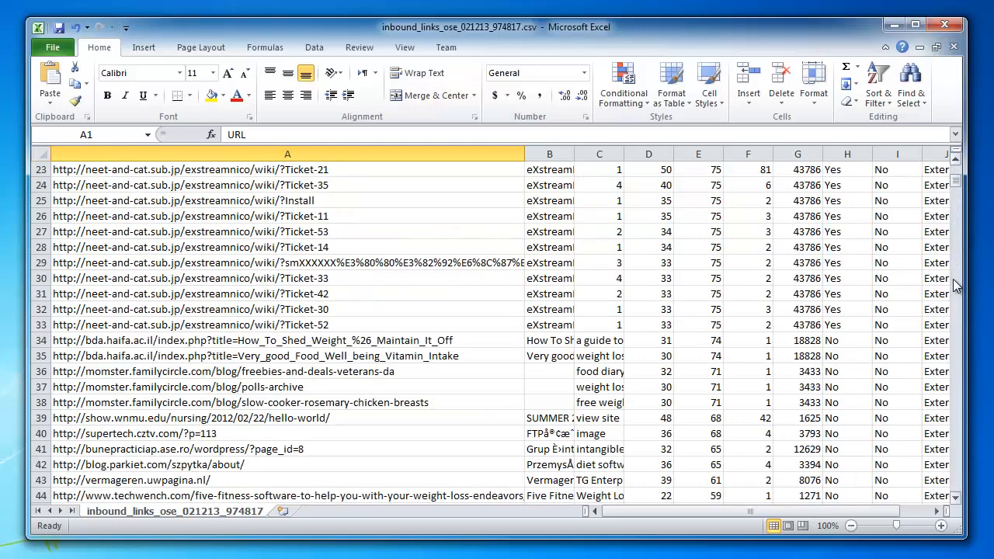
{"action": "left_click", "coordinate": [960, 330]}
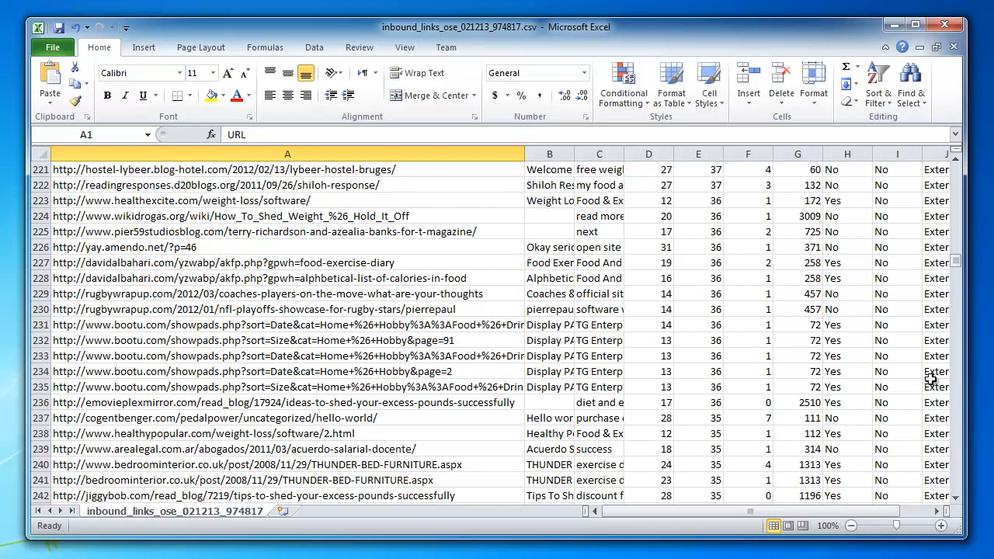
{"action": "left_click", "coordinate": [960, 398]}
{"action": "left_click", "coordinate": [958, 393]}
{"action": "left_click", "coordinate": [958, 393]}
{"action": "left_click", "coordinate": [958, 393]}
{"action": "left_click", "coordinate": [958, 393]}
{"action": "left_click", "coordinate": [958, 393]}
{"action": "left_click", "coordinate": [959, 393]}
{"action": "left_click", "coordinate": [962, 420]}
{"action": "left_click", "coordinate": [961, 423]}
{"action": "left_click", "coordinate": [961, 423]}
{"action": "left_click", "coordinate": [961, 427]}
{"action": "left_click", "coordinate": [961, 427]}
{"action": "left_click", "coordinate": [961, 427]}
{"action": "left_click", "coordinate": [959, 458]}
{"action": "left_click", "coordinate": [959, 458]}
{"action": "left_click", "coordinate": [959, 458]}
{"action": "left_click", "coordinate": [960, 460]}
{"action": "left_click", "coordinate": [960, 460]}
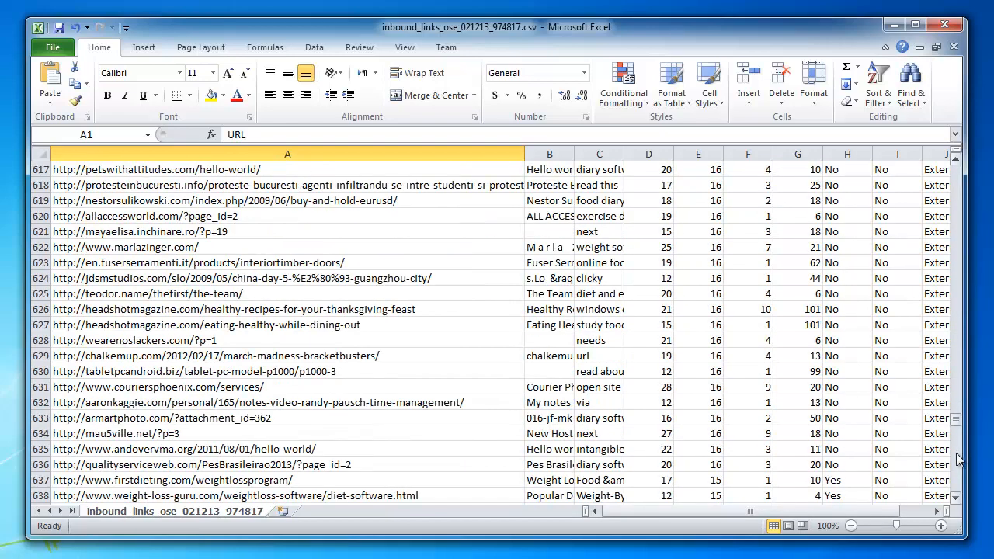
{"action": "left_click", "coordinate": [957, 458]}
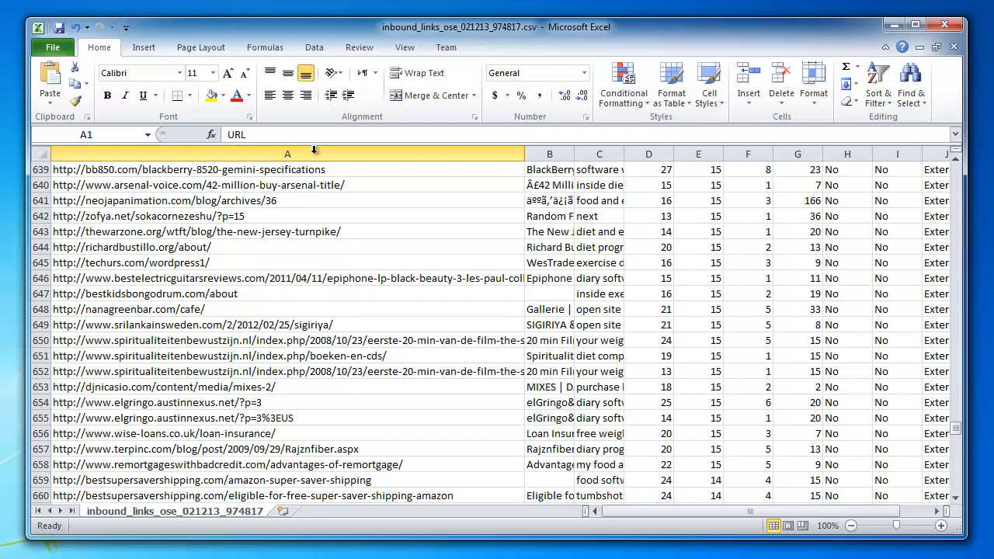
{"action": "left_click_drag", "start_coordinate": [955, 425], "coordinate": [955, 169]}
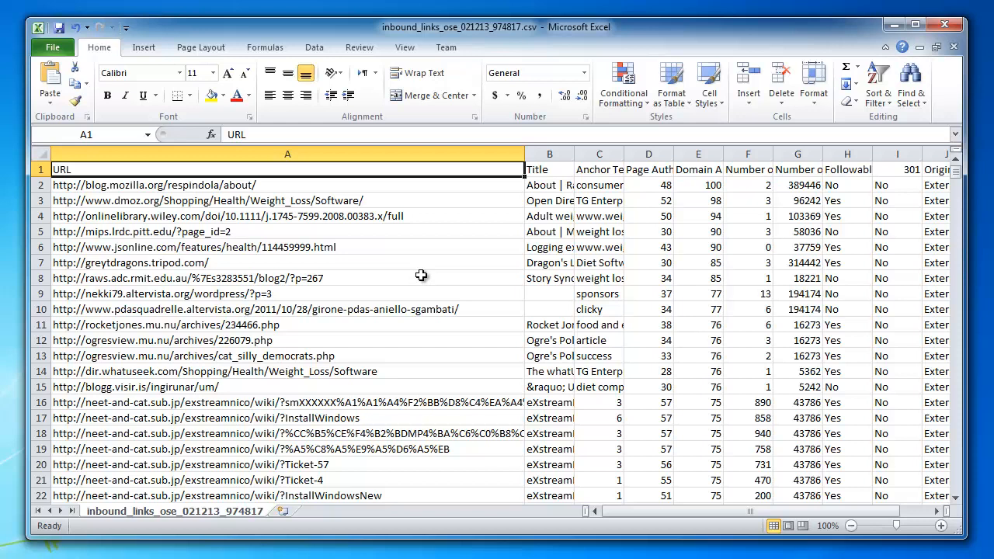
Step: Delete the header row and copy the entire column of URLs
{"action": "left_click", "coordinate": [42, 170]}
{"action": "right_click", "coordinate": [48, 169]}
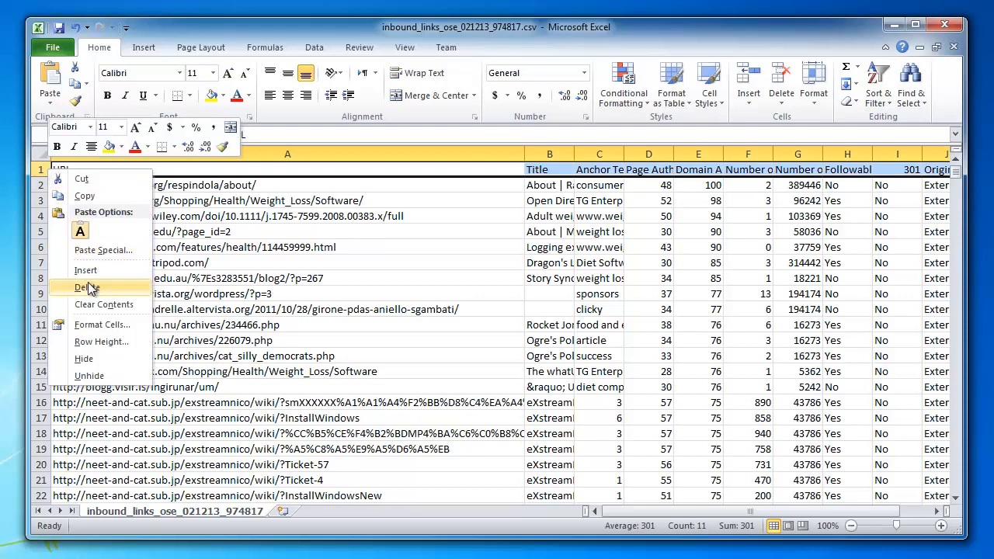
{"action": "left_click", "coordinate": [87, 287]}
{"action": "left_click", "coordinate": [147, 153]}
{"action": "right_click", "coordinate": [149, 156]}
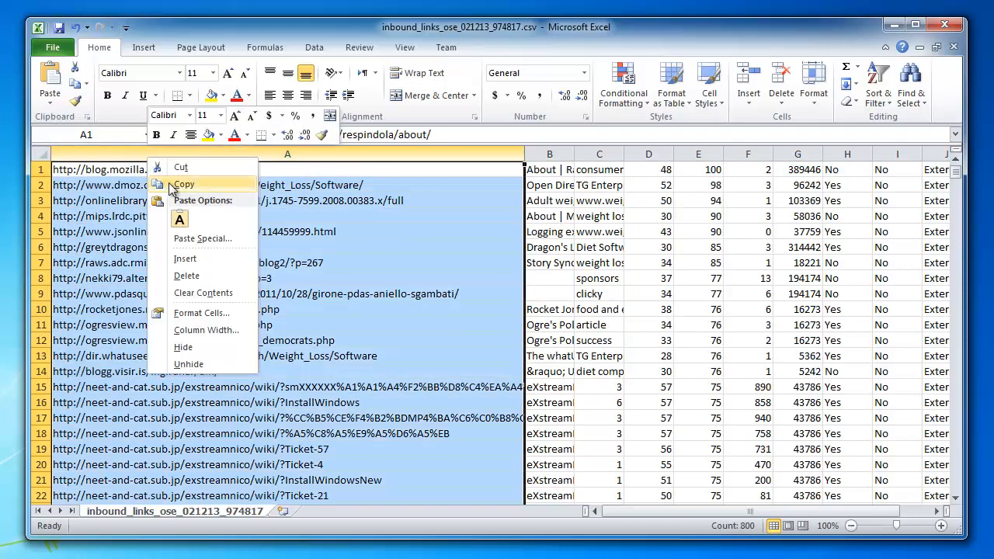
{"action": "left_click", "coordinate": [184, 184]}
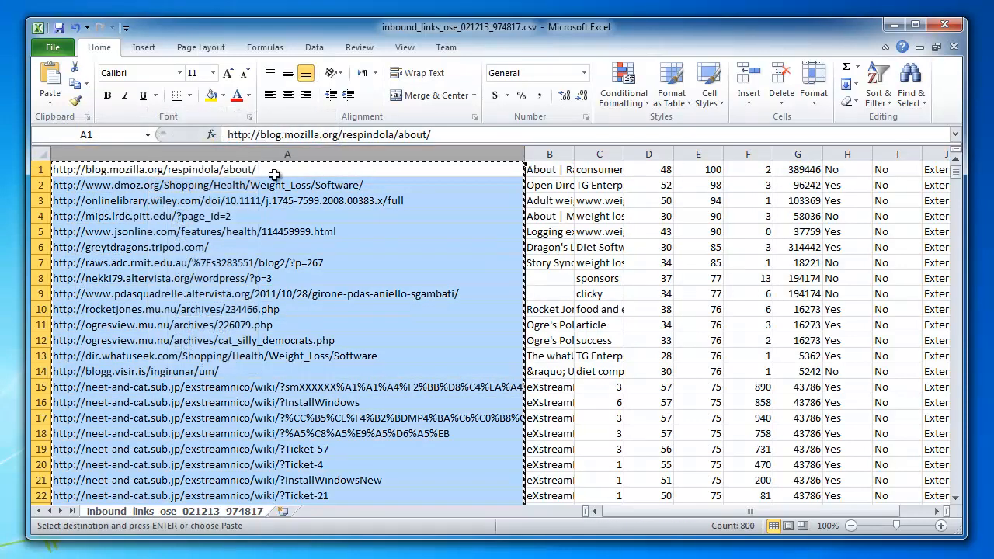
Step: Switch to Google Disavow Assistant, append the copied links to its list and sort them all
{"action": "left_click", "coordinate": [897, 27]}
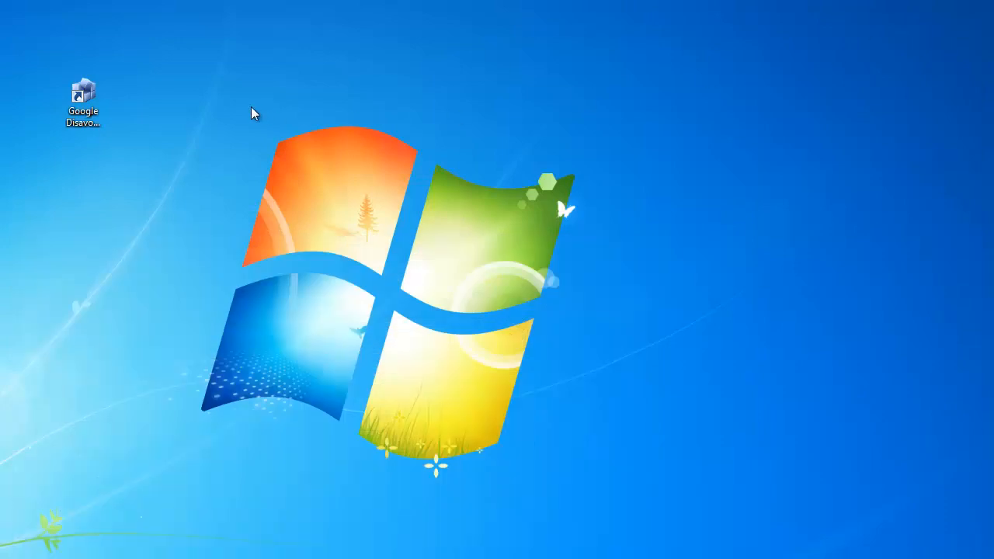
{"action": "double_click", "coordinate": [84, 101]}
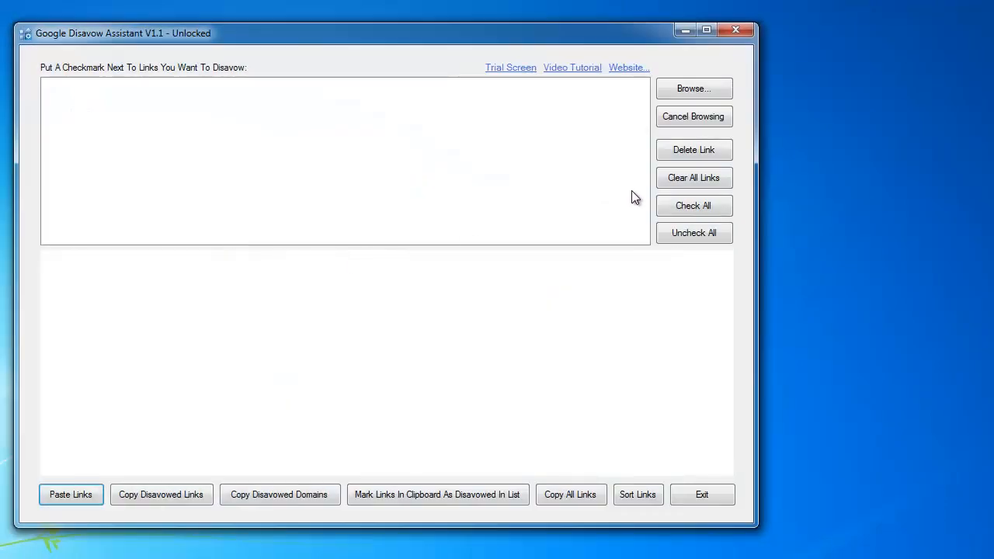
{"action": "left_click", "coordinate": [65, 496]}
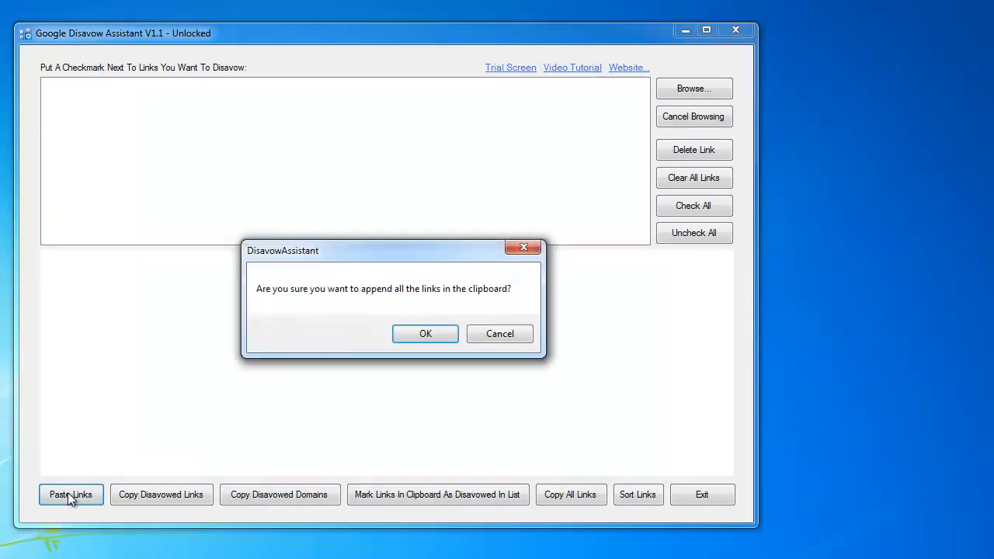
{"action": "left_click", "coordinate": [425, 334]}
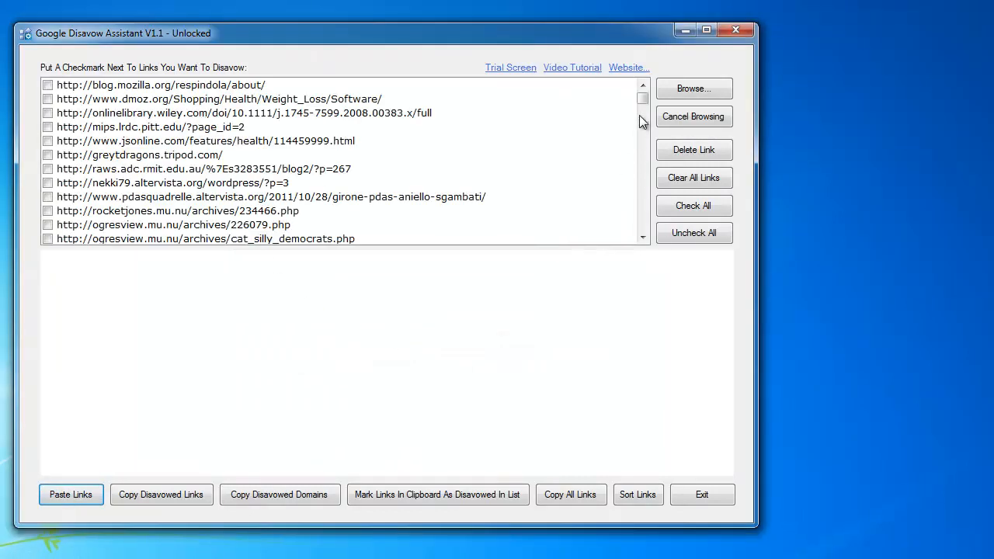
{"action": "left_click", "coordinate": [634, 496]}
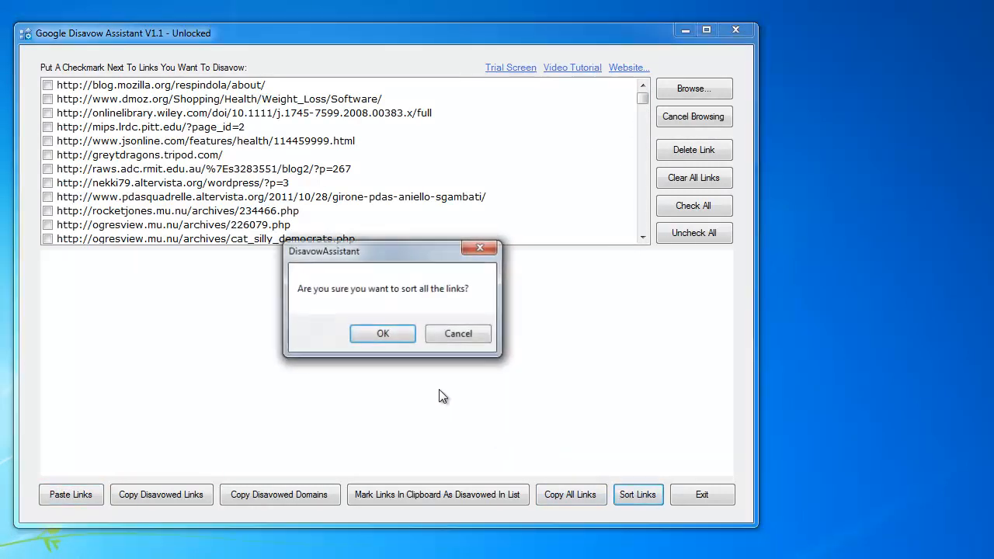
{"action": "left_click", "coordinate": [382, 334]}
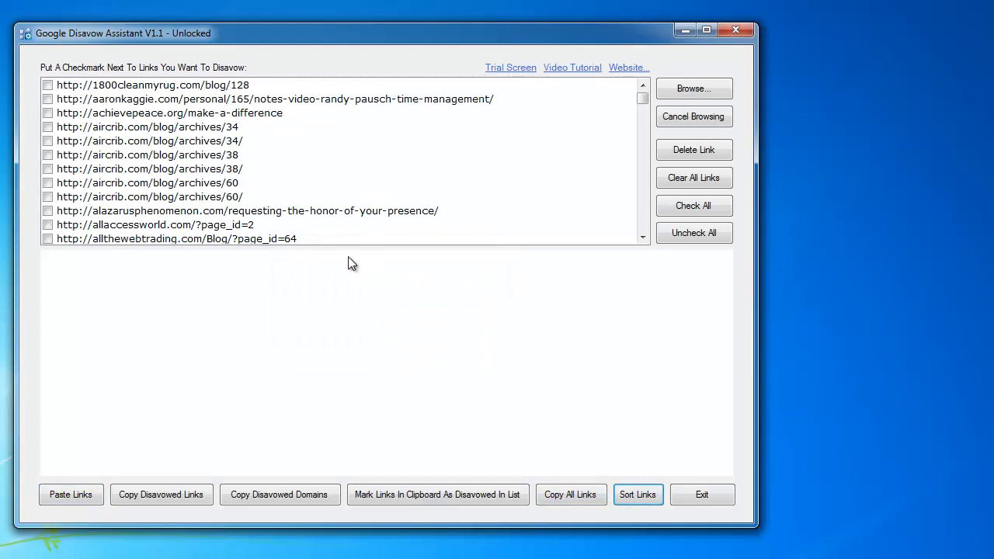
{"action": "left_click_drag", "start_coordinate": [203, 139], "coordinate": [167, 143]}
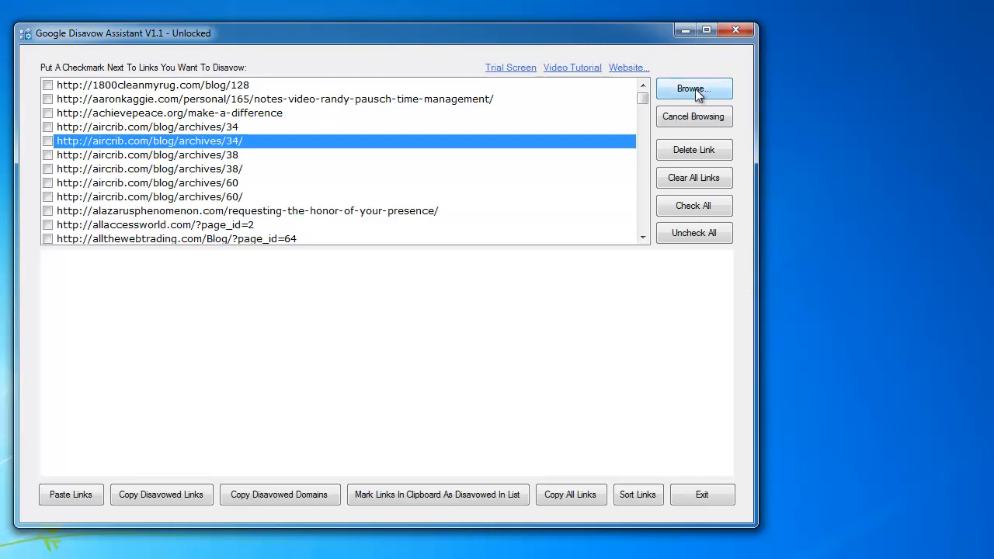
{"action": "left_click", "coordinate": [261, 114]}
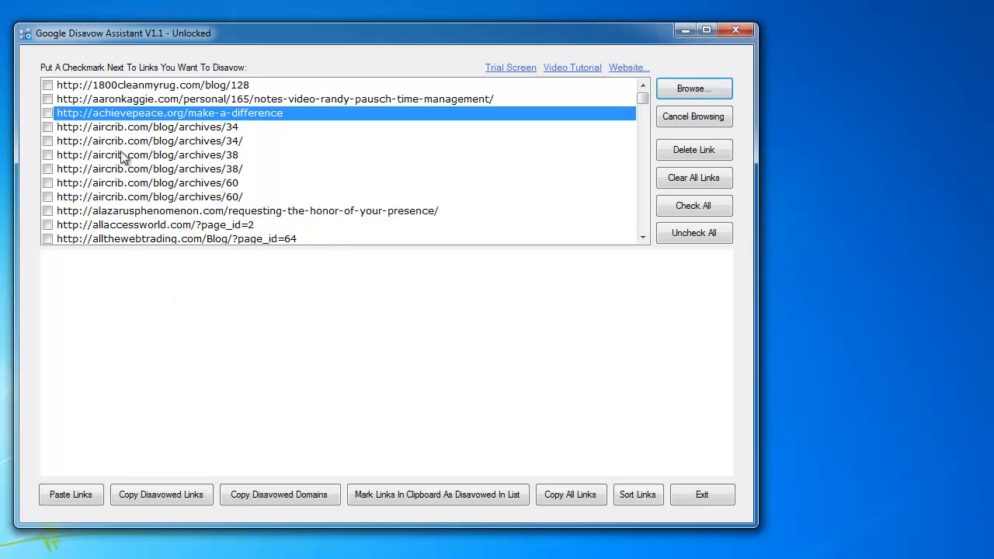
{"action": "left_click", "coordinate": [47, 113]}
{"action": "left_click", "coordinate": [47, 113]}
Step: Load the artfornews.com Margulies collection link in the built-in browser and widen the window for easier reading
{"action": "scroll", "coordinate": [640, 197], "scroll_direction": "down", "scroll_amount": 7}
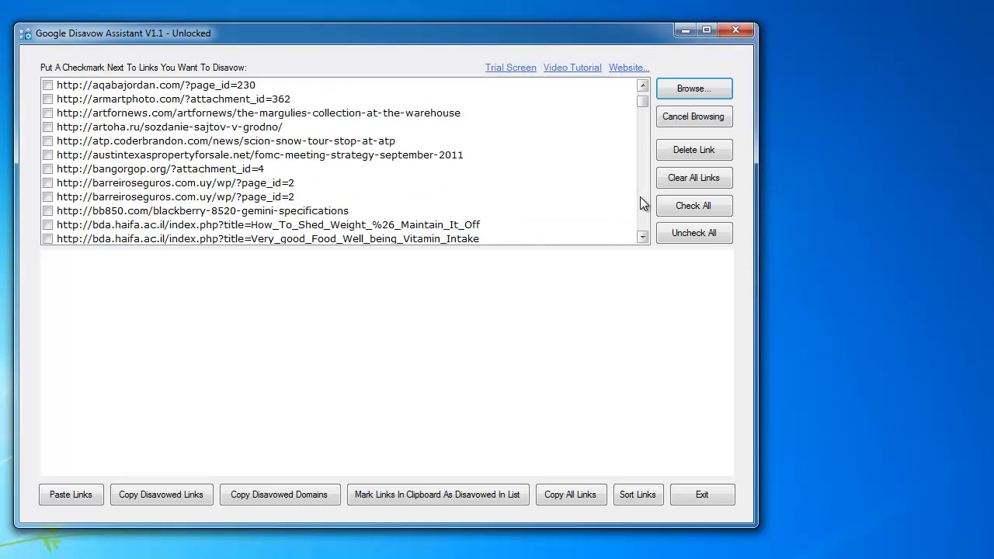
{"action": "left_click", "coordinate": [156, 116]}
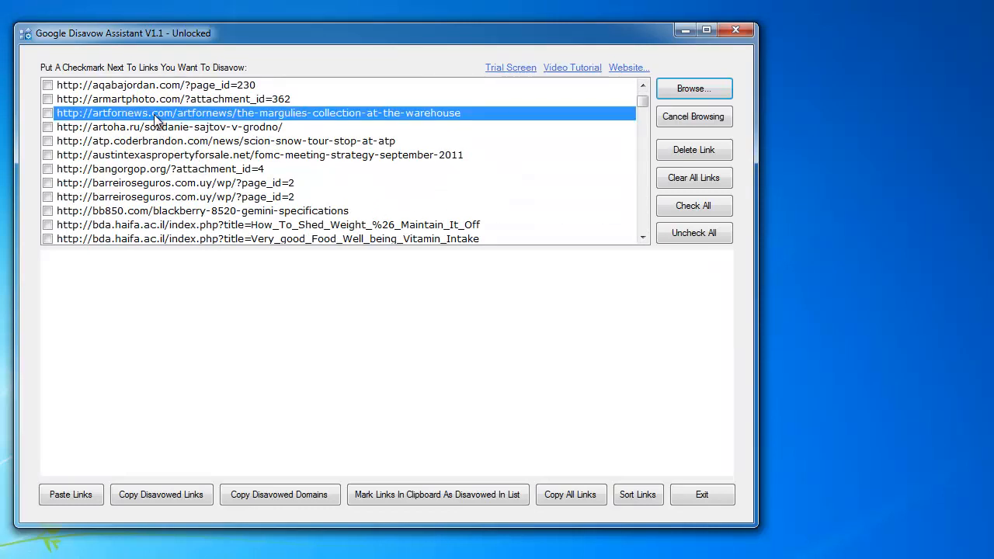
{"action": "left_click", "coordinate": [688, 91]}
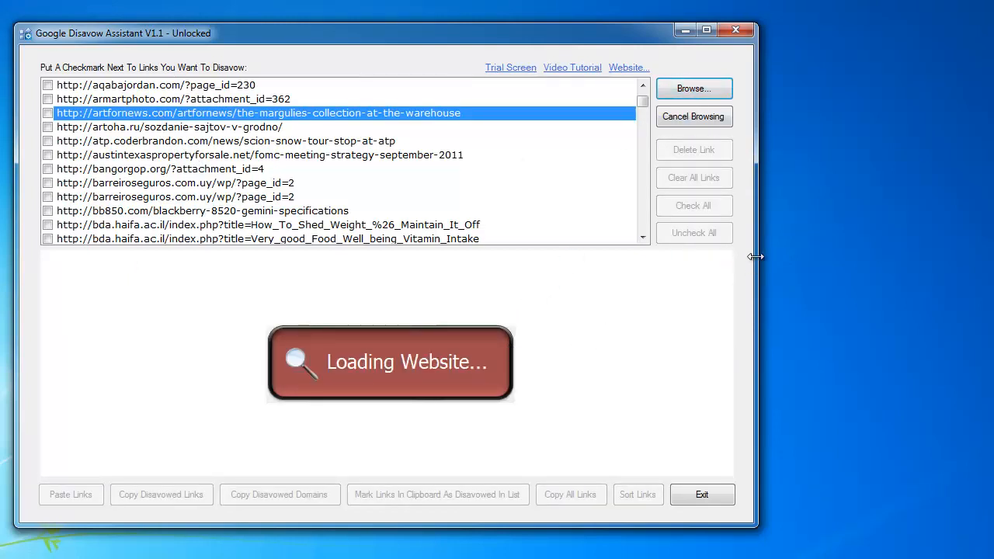
{"action": "left_click_drag", "start_coordinate": [756, 257], "coordinate": [962, 253]}
{"action": "mouse_move", "coordinate": [344, 33]}
{"action": "left_mouse_down"}
{"action": "mouse_move", "coordinate": [359, 30]}
{"action": "mouse_move", "coordinate": [348, 32]}
{"action": "mouse_move", "coordinate": [352, 41]}
{"action": "left_mouse_up"}
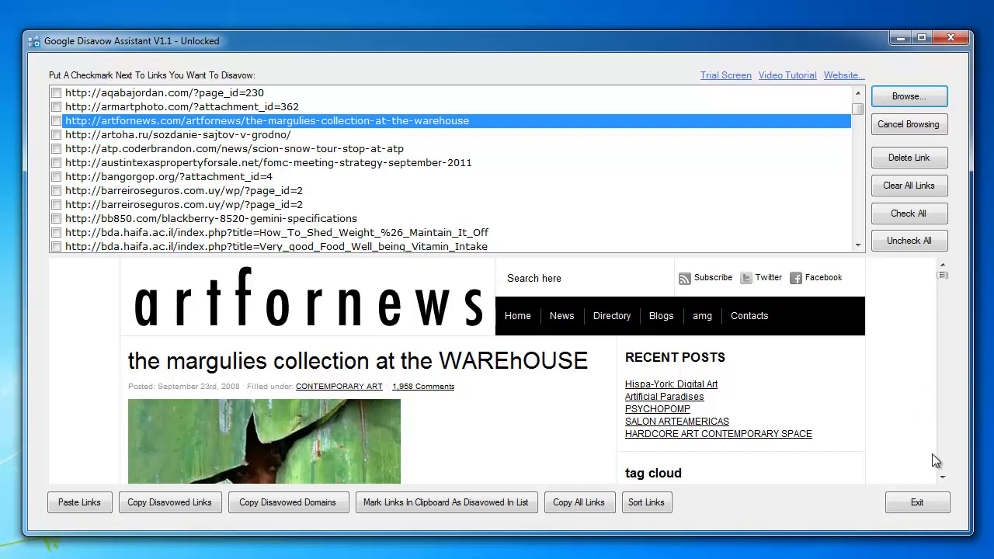
Step: Inspect the artfornews.com page down through its comments and mark its link for disavowal
{"action": "left_click", "coordinate": [941, 477]}
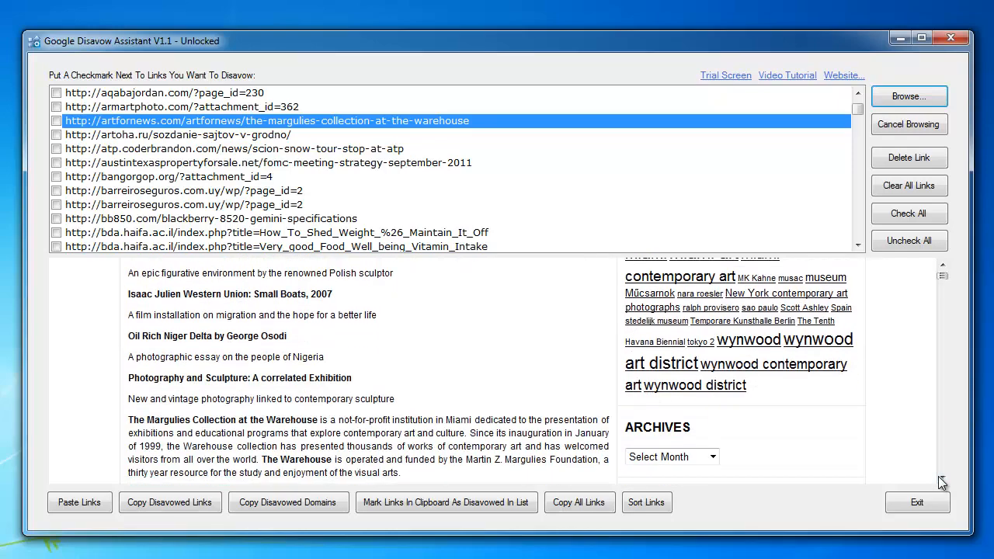
{"action": "left_click", "coordinate": [941, 477]}
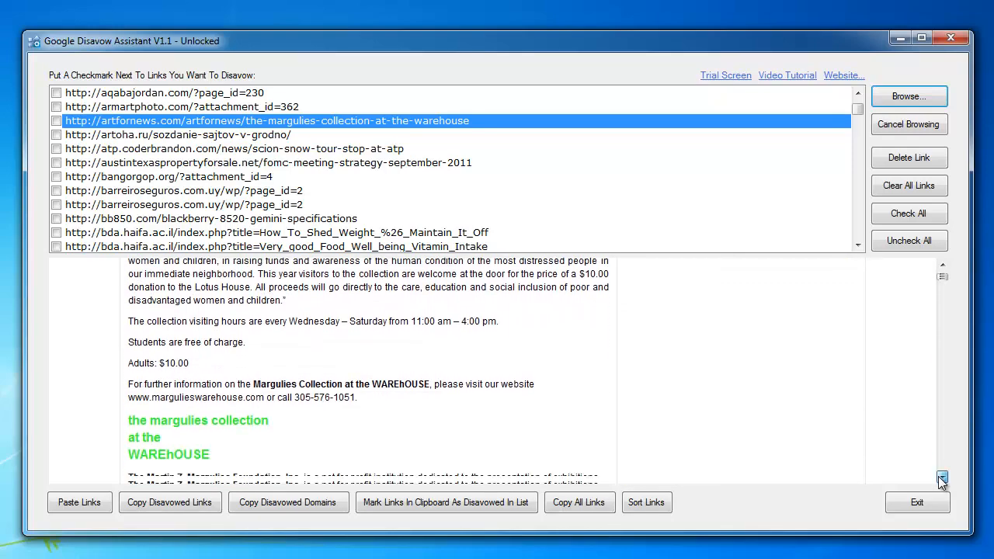
{"action": "left_click", "coordinate": [941, 478]}
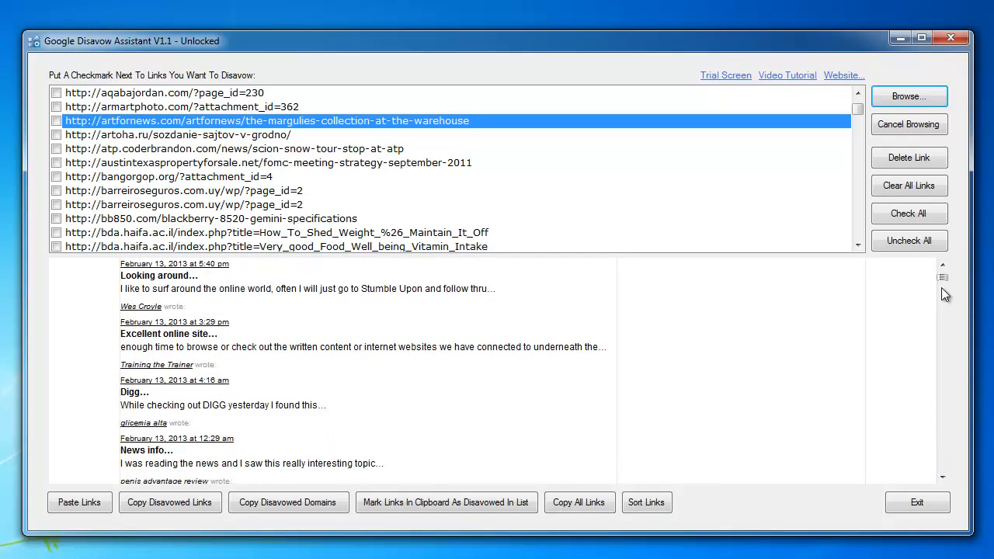
{"action": "left_click_drag", "start_coordinate": [943, 281], "coordinate": [945, 431]}
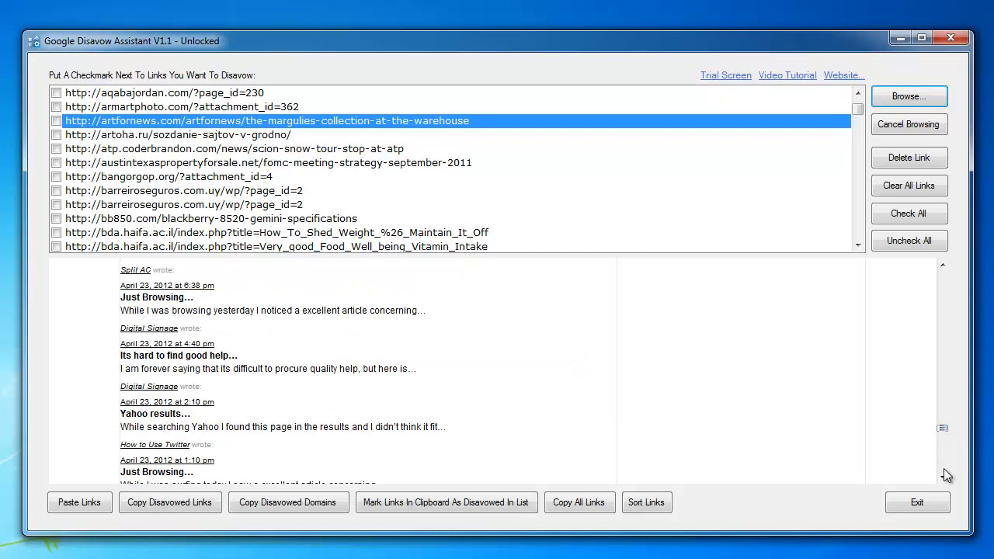
{"action": "left_click", "coordinate": [55, 121]}
Step: Browse the artoha.ru and atp.coderbrandon.com links one after the other and mark both for disavowal
{"action": "left_click", "coordinate": [148, 135]}
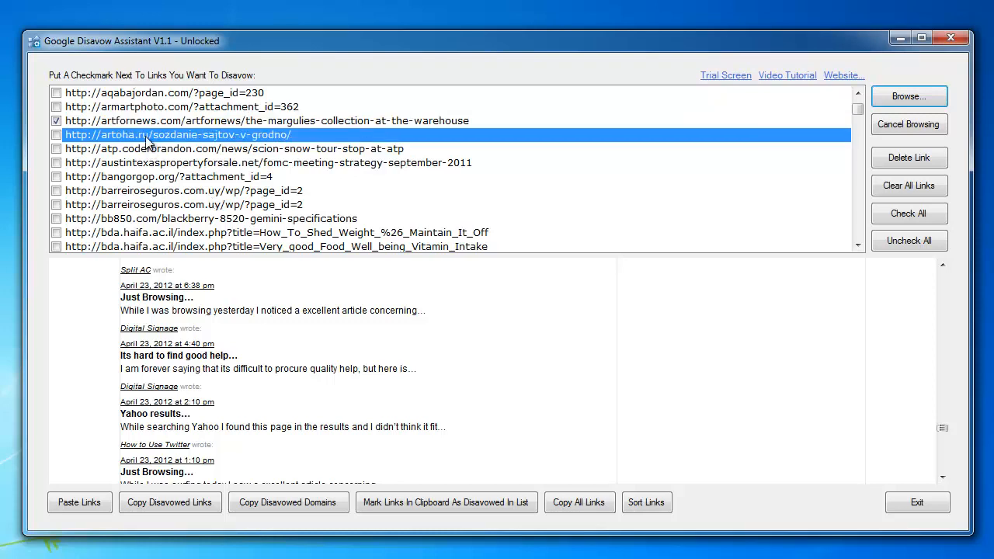
{"action": "left_click", "coordinate": [914, 99]}
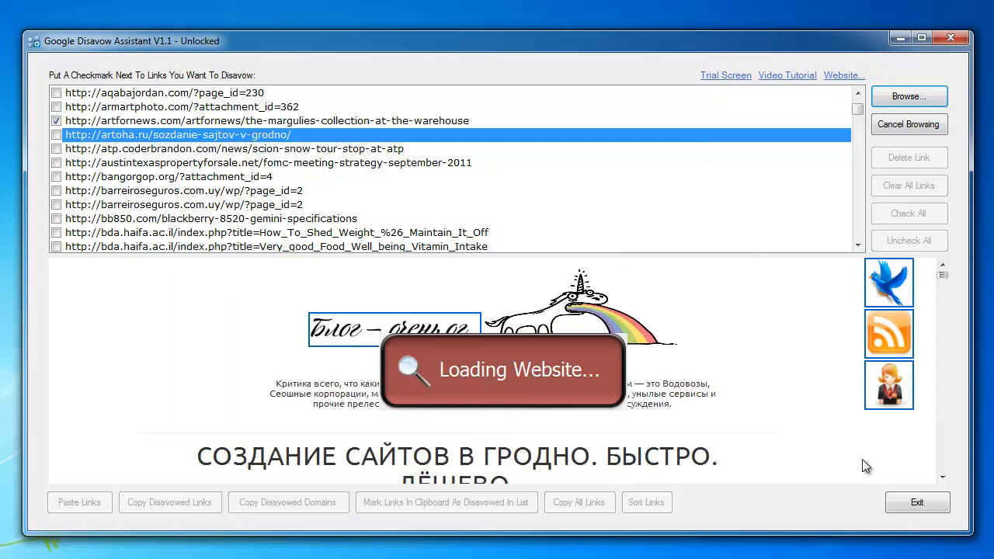
{"action": "left_click", "coordinate": [943, 476]}
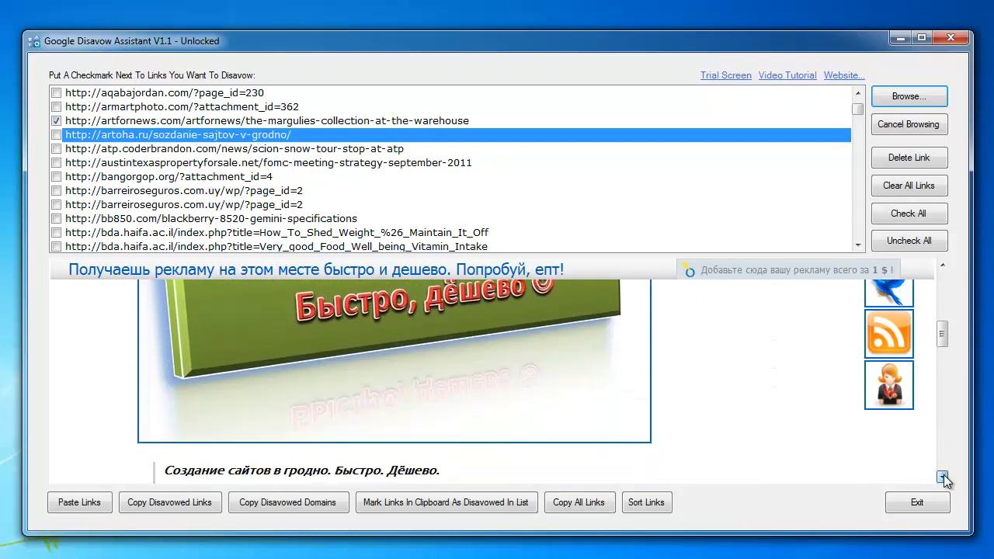
{"action": "left_click", "coordinate": [943, 477]}
{"action": "left_click", "coordinate": [56, 135]}
{"action": "left_click", "coordinate": [135, 151]}
{"action": "left_click", "coordinate": [881, 104]}
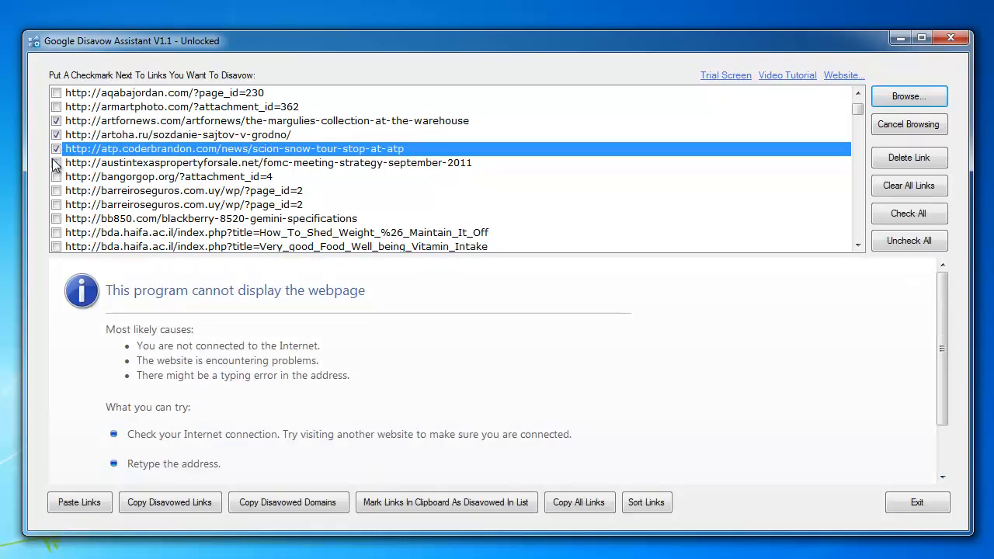
Step: Browse the austintexaspropertyforsale.net link, decline running its scripts, inspect the page's comments and mark the link for disavowal
{"action": "left_click", "coordinate": [157, 164]}
{"action": "left_click", "coordinate": [895, 104]}
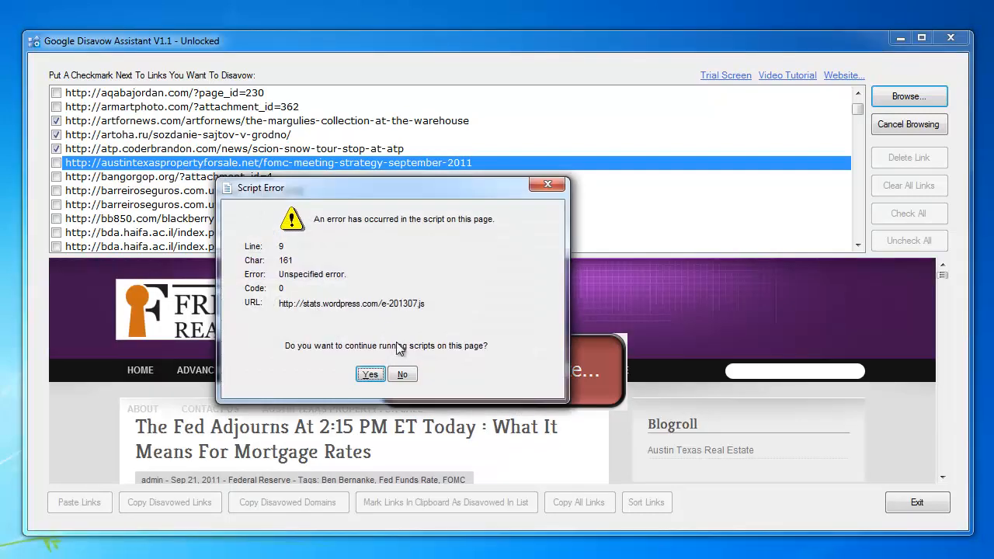
{"action": "left_click", "coordinate": [404, 375]}
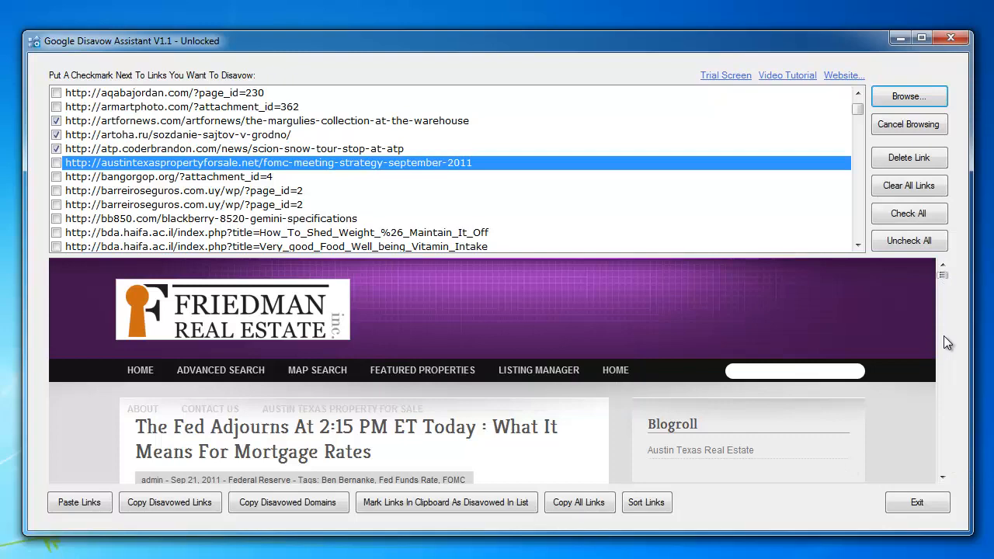
{"action": "scroll", "coordinate": [943, 335], "scroll_direction": "down", "scroll_amount": 10}
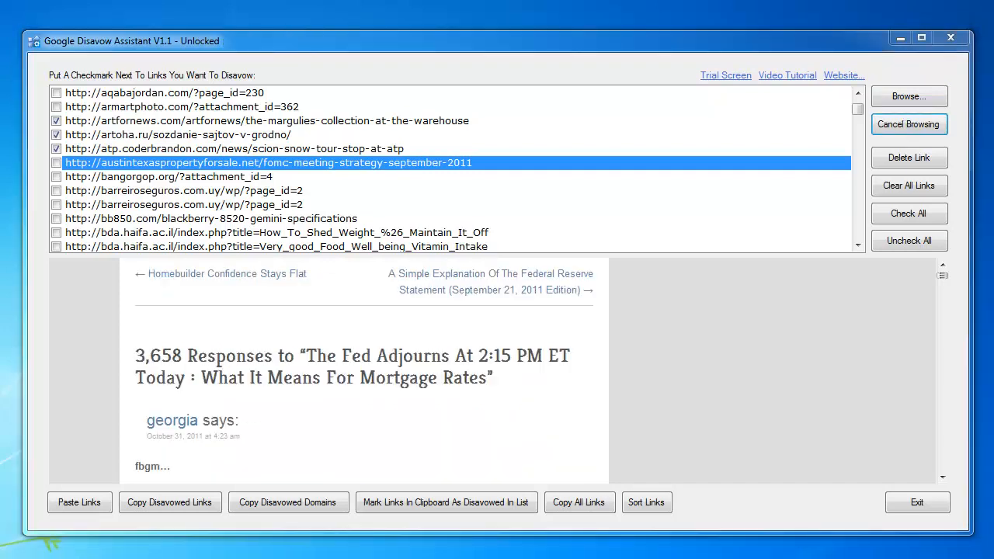
{"action": "left_click", "coordinate": [942, 477]}
{"action": "left_click_drag", "start_coordinate": [942, 478], "coordinate": [940, 478]}
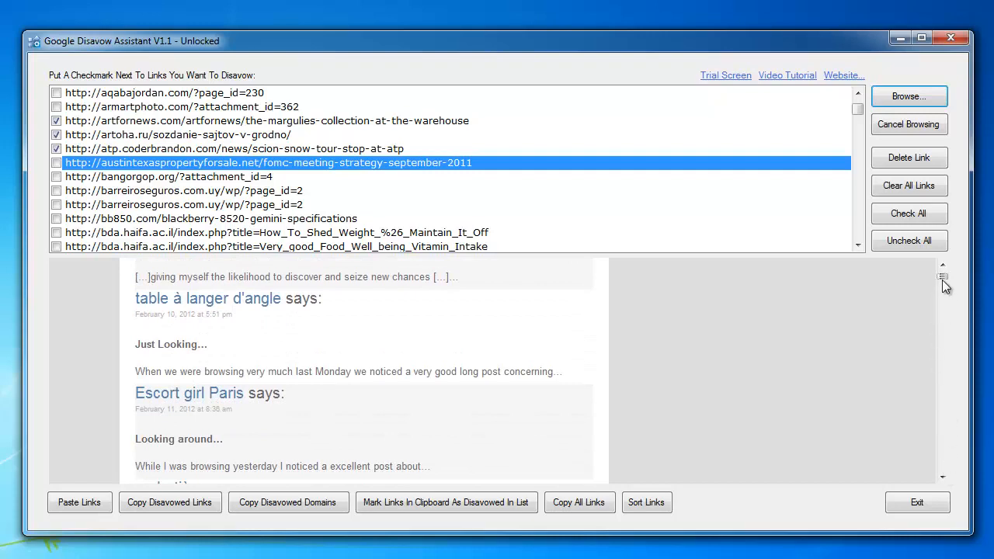
{"action": "left_click_drag", "start_coordinate": [943, 479], "coordinate": [943, 480]}
{"action": "left_click", "coordinate": [56, 162]}
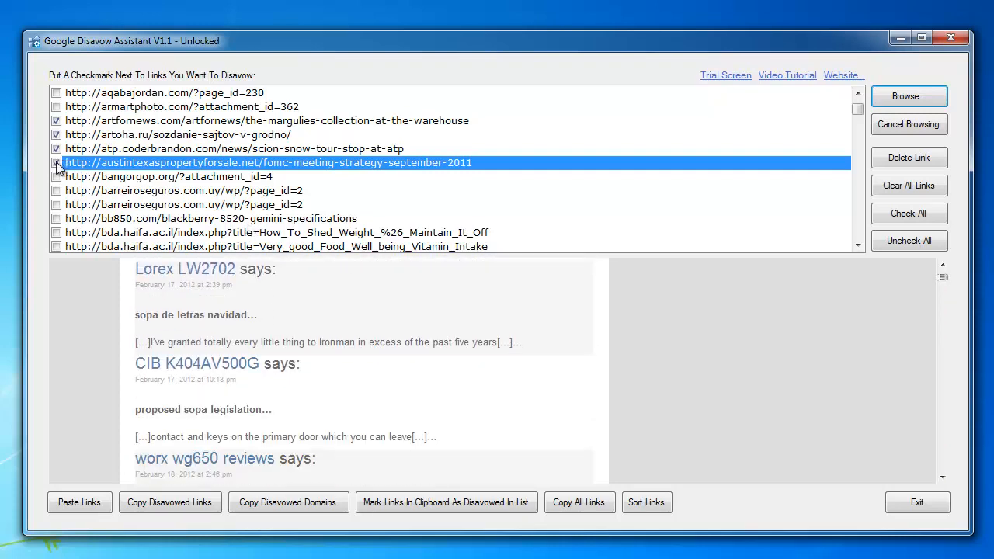
{"action": "left_click", "coordinate": [857, 244]}
{"action": "left_click_drag", "start_coordinate": [857, 244], "coordinate": [857, 244]}
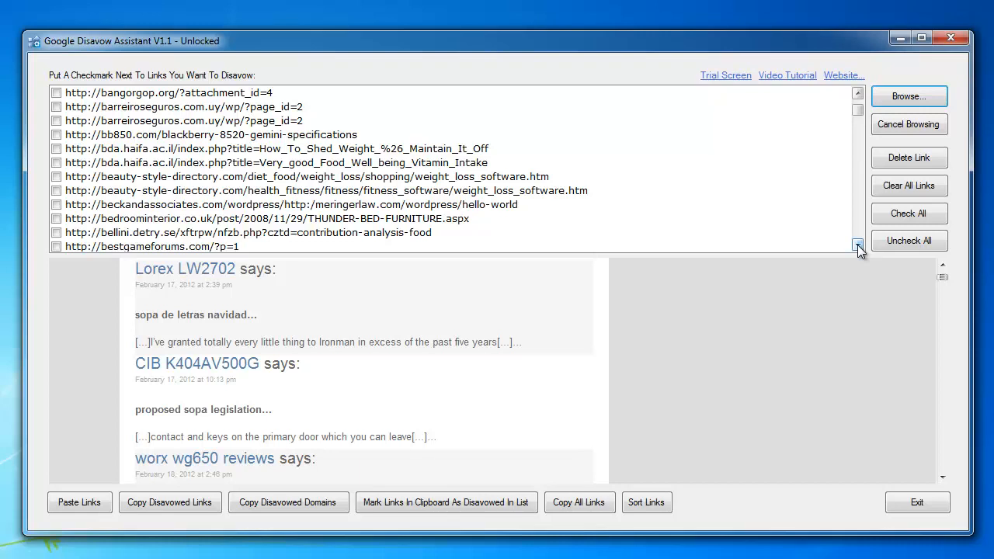
{"action": "left_click", "coordinate": [858, 92]}
{"action": "left_click", "coordinate": [858, 93]}
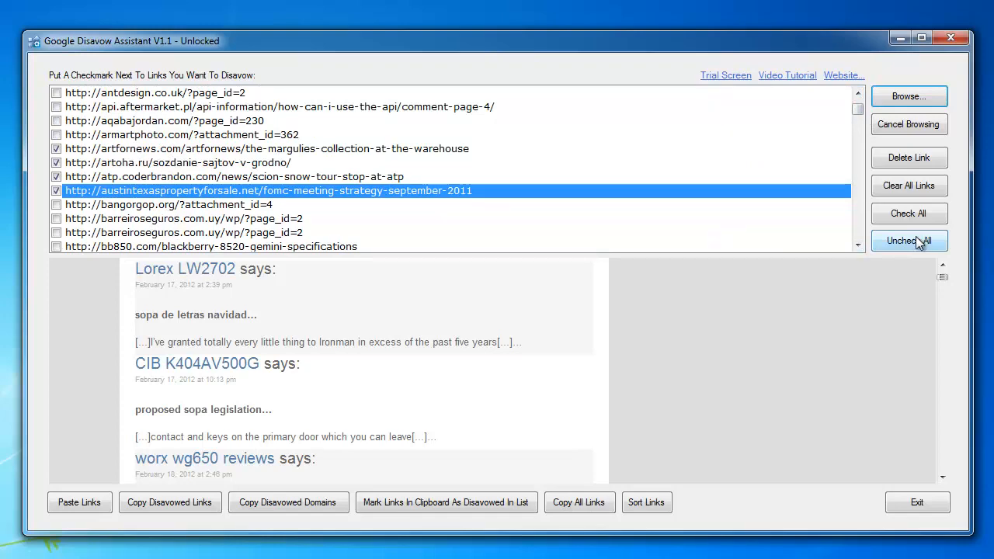
Step: Look through the link list down to the cpa-orlandofl.com group and highlight its how-to-achieve-financial-independence link
{"action": "left_click", "coordinate": [858, 244]}
{"action": "left_click", "coordinate": [858, 245]}
{"action": "left_click", "coordinate": [858, 245]}
{"action": "left_click", "coordinate": [857, 245]}
{"action": "left_click", "coordinate": [858, 244]}
{"action": "left_click", "coordinate": [858, 245]}
{"action": "left_click", "coordinate": [858, 245]}
{"action": "left_click", "coordinate": [858, 245]}
{"action": "left_click", "coordinate": [858, 245]}
{"action": "left_click", "coordinate": [859, 245]}
{"action": "left_click", "coordinate": [859, 245]}
{"action": "left_click", "coordinate": [859, 245]}
{"action": "left_click", "coordinate": [858, 244]}
{"action": "left_click", "coordinate": [859, 244]}
{"action": "left_click", "coordinate": [859, 245]}
{"action": "left_click", "coordinate": [859, 245]}
{"action": "left_click", "coordinate": [858, 245]}
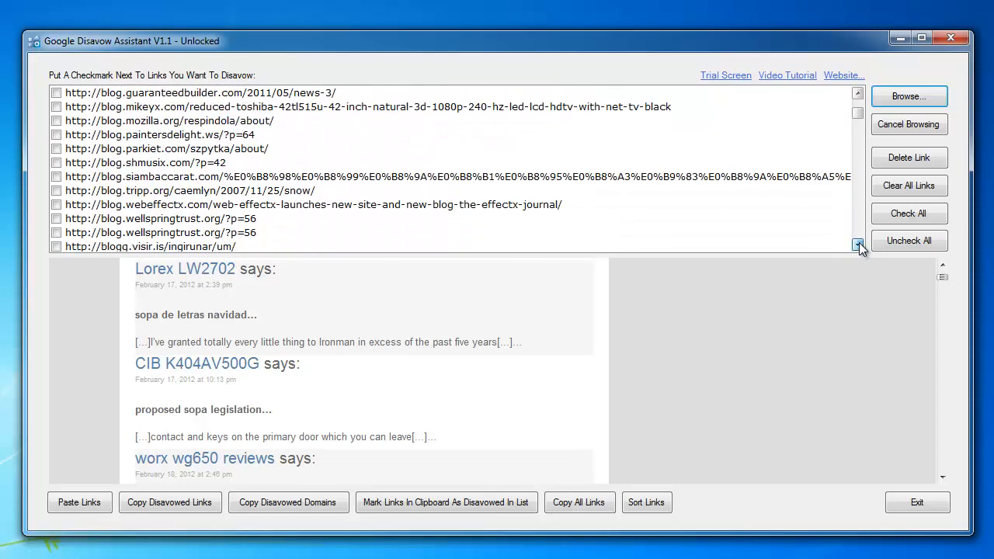
{"action": "left_click", "coordinate": [858, 244]}
{"action": "left_click", "coordinate": [857, 244]}
{"action": "left_click", "coordinate": [858, 244]}
{"action": "left_click", "coordinate": [858, 244]}
{"action": "left_click", "coordinate": [858, 245]}
{"action": "left_click", "coordinate": [858, 244]}
{"action": "left_click", "coordinate": [858, 244]}
{"action": "left_click", "coordinate": [858, 244]}
{"action": "left_click", "coordinate": [858, 245]}
{"action": "left_click", "coordinate": [858, 245]}
{"action": "left_click", "coordinate": [858, 245]}
{"action": "left_click", "coordinate": [858, 245]}
{"action": "left_click", "coordinate": [858, 245]}
{"action": "left_click", "coordinate": [857, 244]}
{"action": "left_click", "coordinate": [857, 245]}
{"action": "left_click", "coordinate": [857, 245]}
{"action": "left_click", "coordinate": [858, 244]}
{"action": "left_click", "coordinate": [859, 244]}
{"action": "left_click", "coordinate": [859, 245]}
{"action": "left_click", "coordinate": [859, 244]}
{"action": "left_click", "coordinate": [858, 244]}
{"action": "left_click", "coordinate": [858, 244]}
{"action": "left_click", "coordinate": [858, 244]}
{"action": "left_click", "coordinate": [859, 245]}
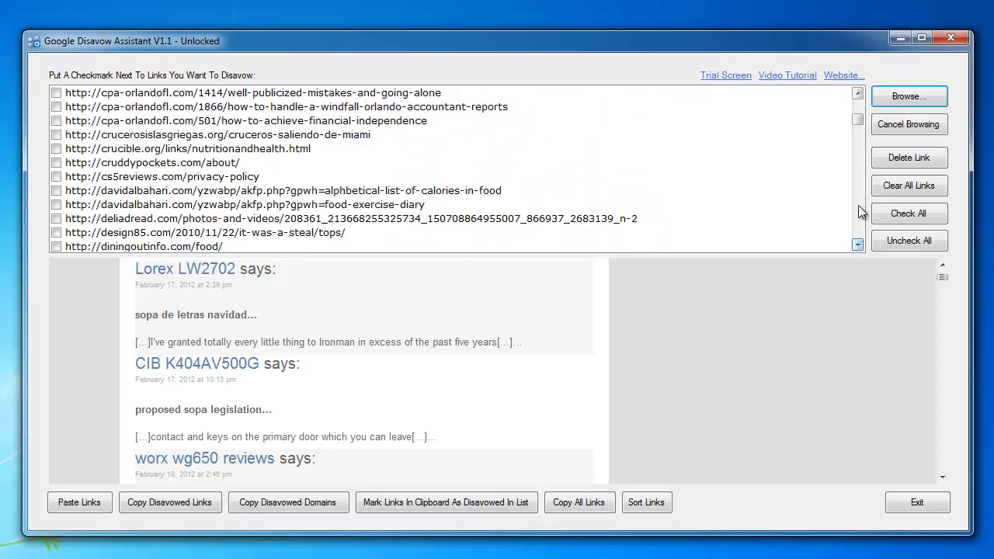
{"action": "left_click", "coordinate": [860, 93]}
{"action": "left_click", "coordinate": [860, 93]}
{"action": "left_click", "coordinate": [860, 93]}
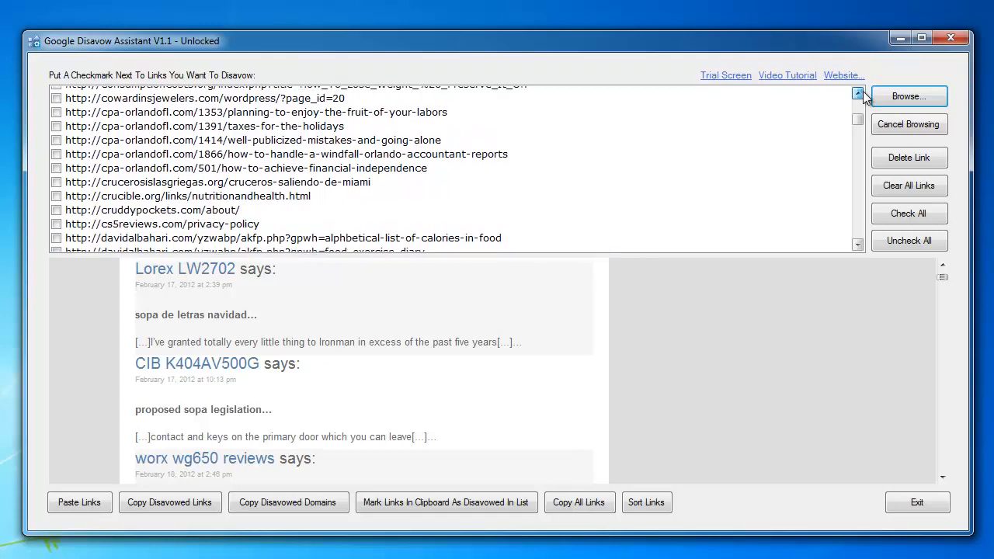
{"action": "scroll", "coordinate": [860, 93], "scroll_direction": "up", "scroll_amount": 1}
{"action": "left_click_drag", "start_coordinate": [145, 155], "coordinate": [150, 210]}
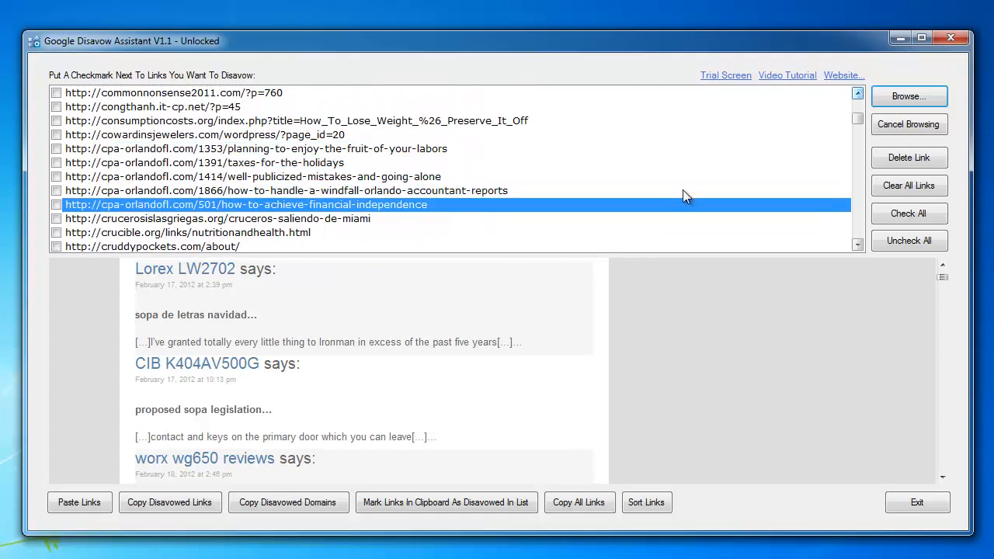
Step: Find the fitness-health-directory.com weight loss shopping link, load it in the built-in browser and read the page to its end
{"action": "left_click", "coordinate": [858, 244]}
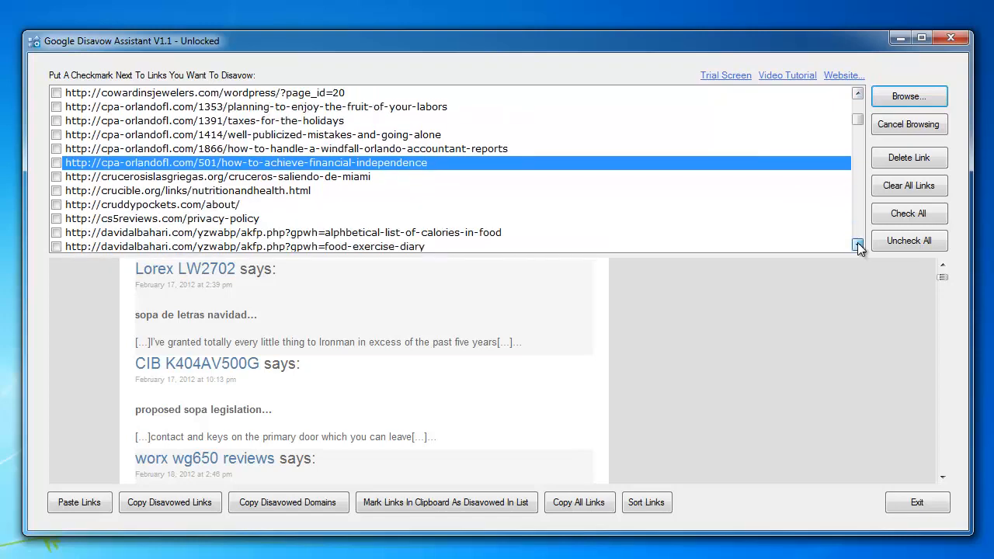
{"action": "left_click", "coordinate": [857, 244]}
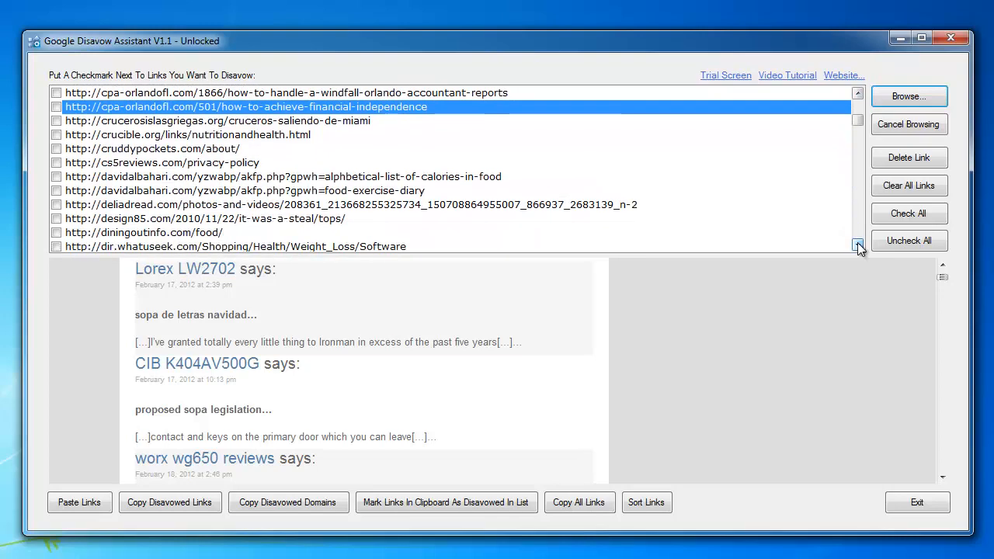
{"action": "left_click", "coordinate": [857, 244]}
{"action": "left_click", "coordinate": [857, 244]}
{"action": "left_click", "coordinate": [857, 244]}
{"action": "left_click", "coordinate": [858, 243]}
{"action": "left_click", "coordinate": [857, 244]}
{"action": "left_click", "coordinate": [857, 244]}
{"action": "left_click", "coordinate": [858, 244]}
{"action": "left_click", "coordinate": [858, 244]}
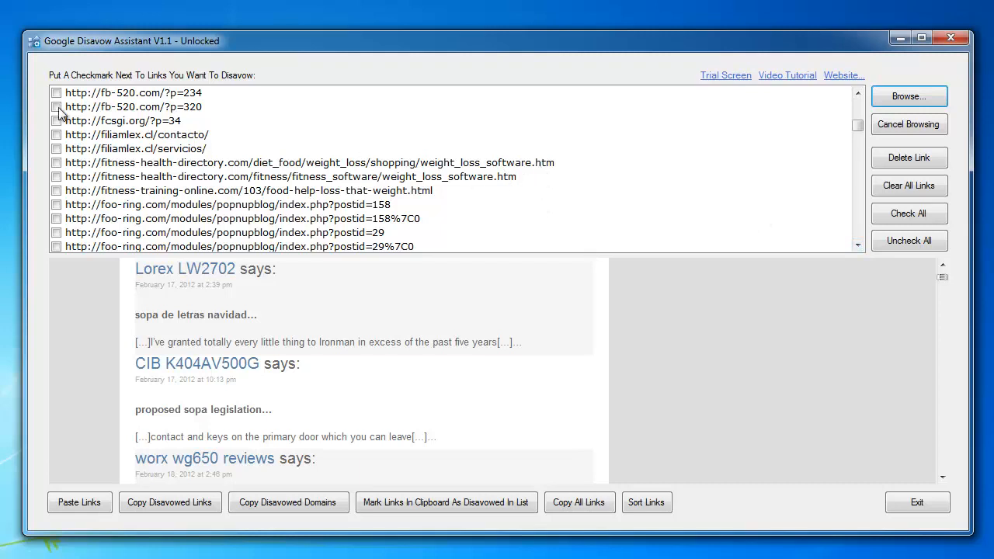
{"action": "left_click", "coordinate": [179, 165]}
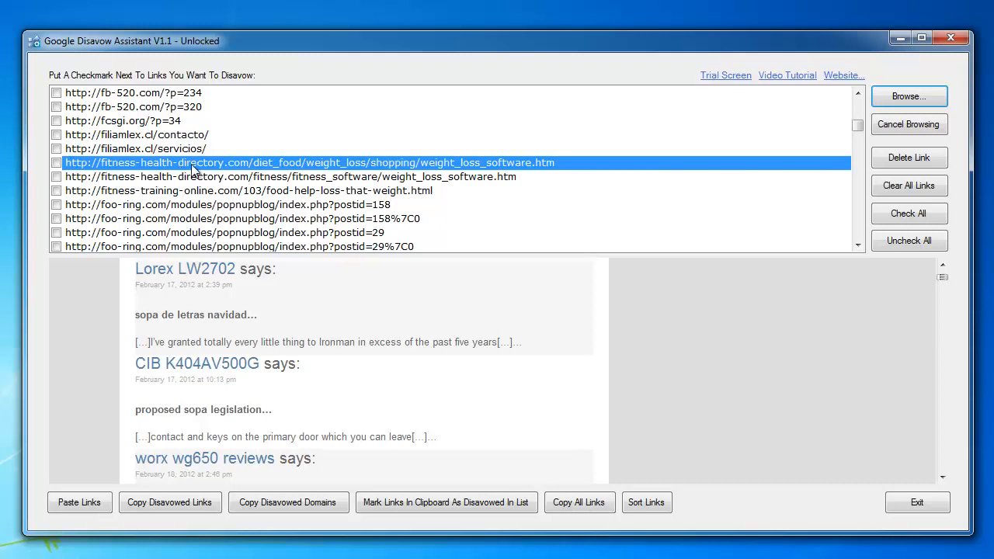
{"action": "left_click", "coordinate": [908, 96]}
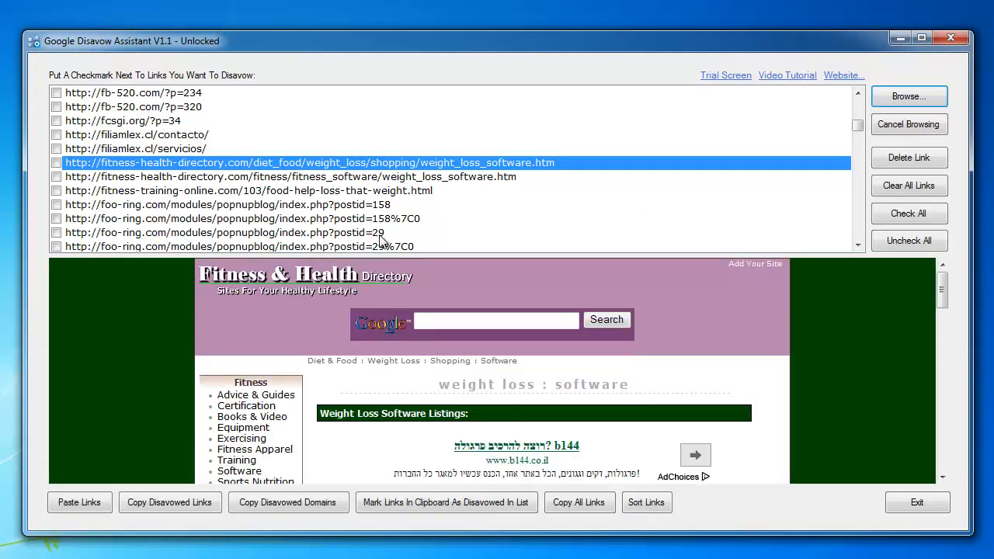
{"action": "left_click", "coordinate": [942, 477]}
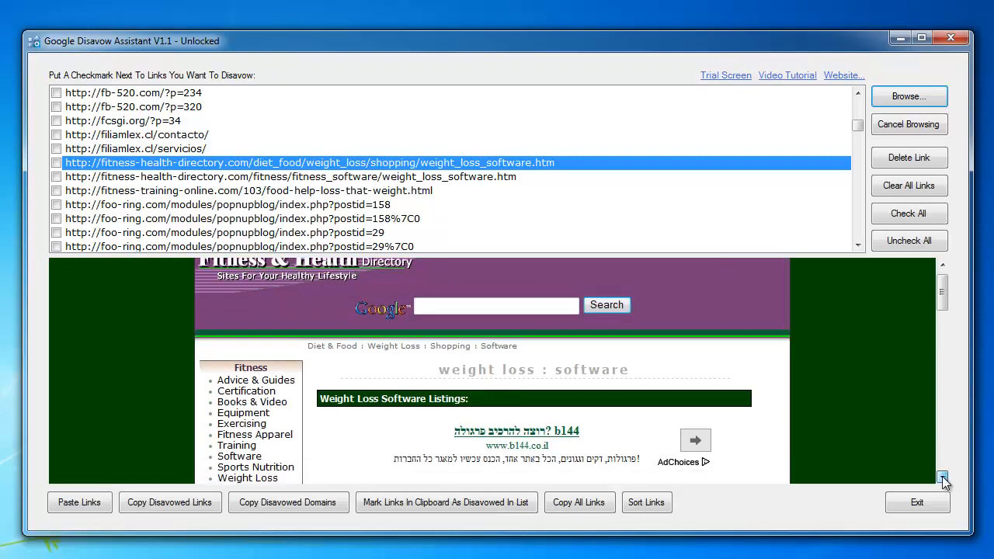
{"action": "left_click_drag", "start_coordinate": [943, 477], "coordinate": [943, 477]}
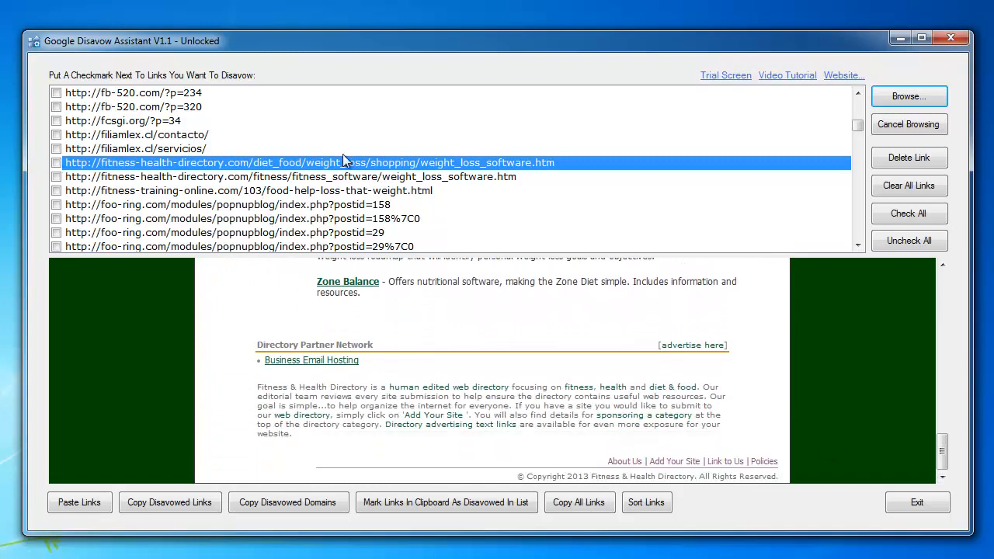
Step: Go back to the checkmarked links in the list, close Google Disavow Assistant and reopen it
{"action": "left_click_drag", "start_coordinate": [857, 123], "coordinate": [859, 105]}
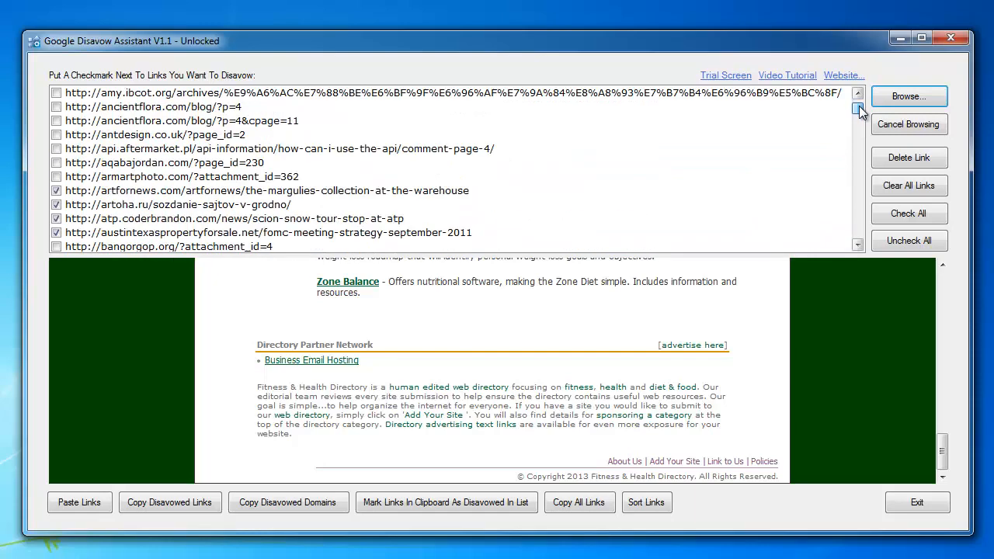
{"action": "left_click", "coordinate": [857, 247]}
{"action": "left_click", "coordinate": [857, 246]}
{"action": "left_click", "coordinate": [857, 247]}
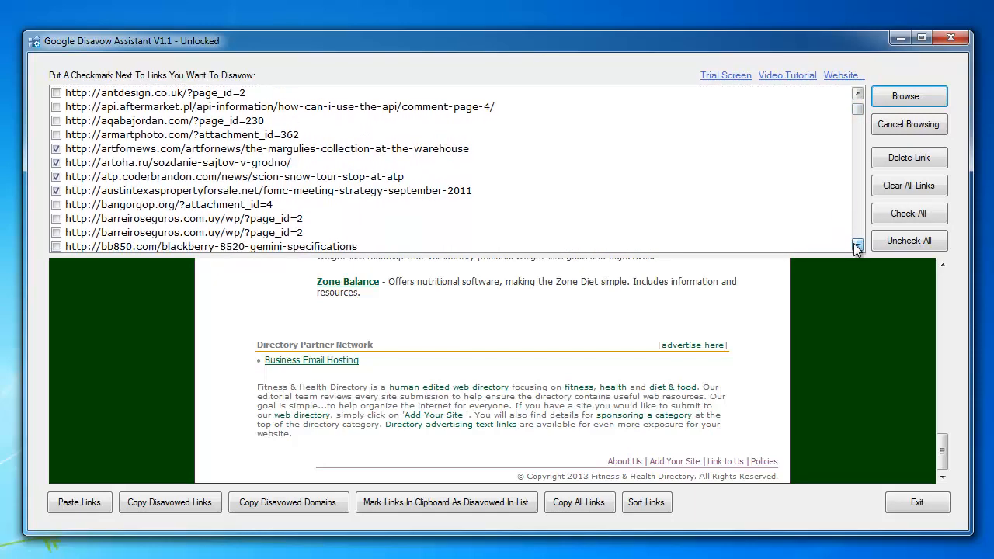
{"action": "left_click", "coordinate": [960, 39]}
{"action": "double_click", "coordinate": [65, 92]}
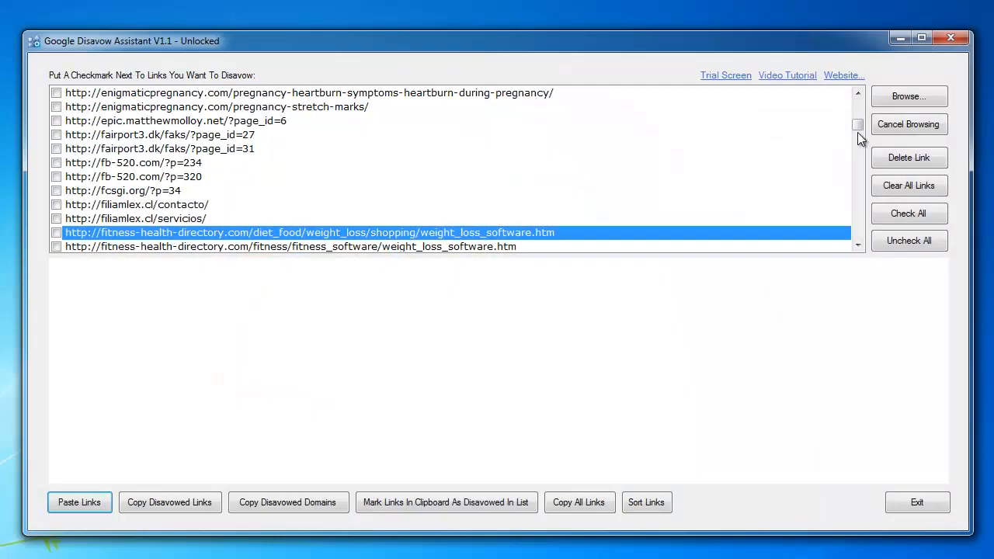
Step: Find the artfornews.com to austintexaspropertyforsale.net links in the reopened list and check their disavow marks
{"action": "left_click_drag", "start_coordinate": [858, 123], "coordinate": [861, 105]}
{"action": "scroll", "coordinate": [852, 193], "scroll_direction": "down", "scroll_amount": 10}
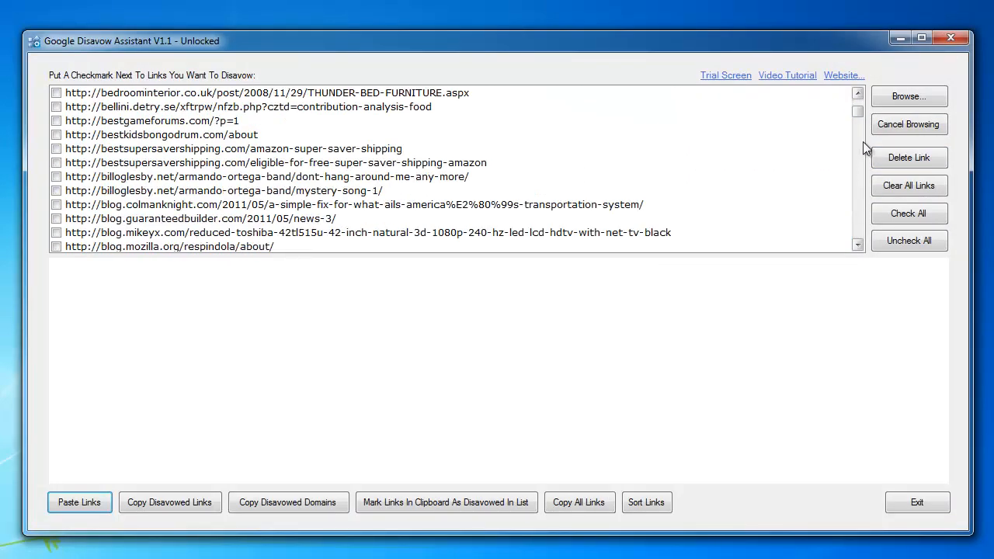
{"action": "left_click", "coordinate": [858, 97]}
{"action": "left_click", "coordinate": [858, 97]}
{"action": "left_click", "coordinate": [858, 97]}
{"action": "left_click", "coordinate": [858, 97]}
{"action": "left_click", "coordinate": [859, 96]}
{"action": "left_click", "coordinate": [859, 96]}
{"action": "left_click", "coordinate": [859, 97]}
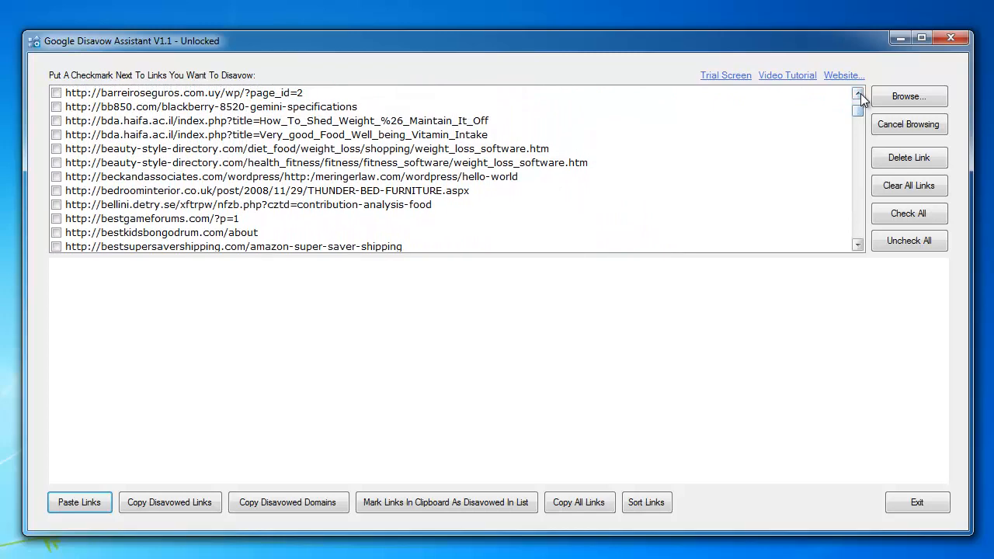
{"action": "left_click", "coordinate": [860, 94]}
{"action": "left_click", "coordinate": [860, 94]}
{"action": "left_click_drag", "start_coordinate": [860, 106], "coordinate": [860, 101]}
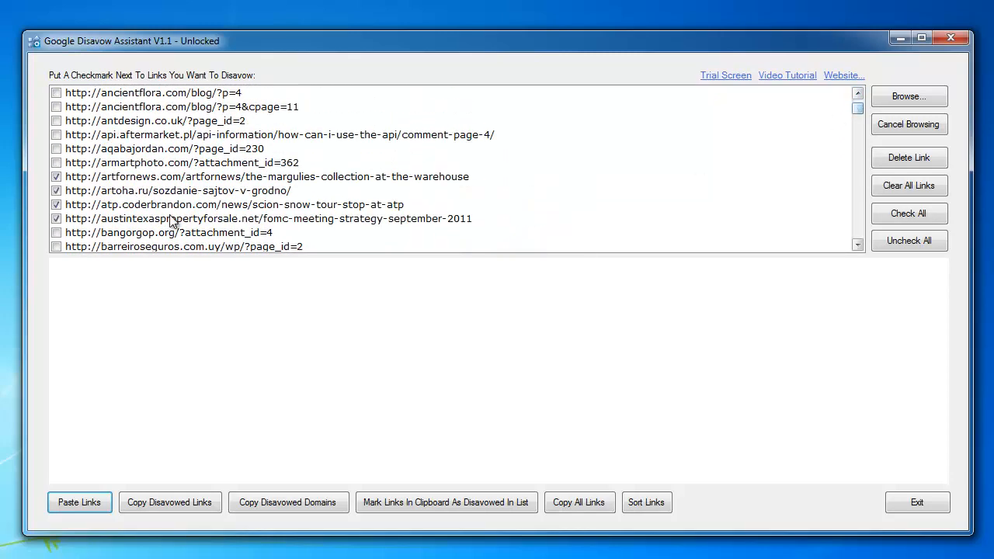
Step: Select the atp.coderbrandon.com link, close and reopen Google Disavow Assistant, and bring the marked links back into view
{"action": "left_click", "coordinate": [159, 205]}
{"action": "left_click", "coordinate": [947, 43]}
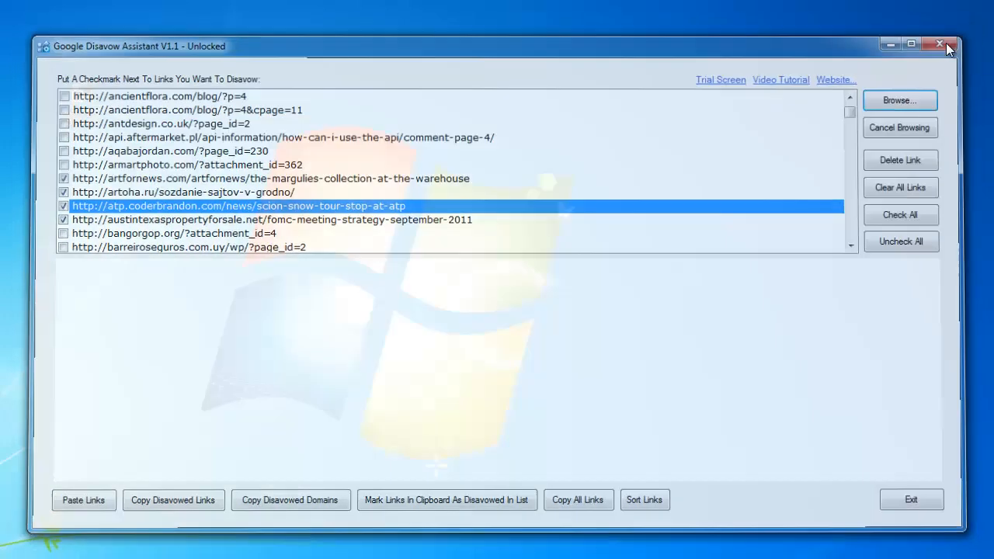
{"action": "double_click", "coordinate": [85, 97]}
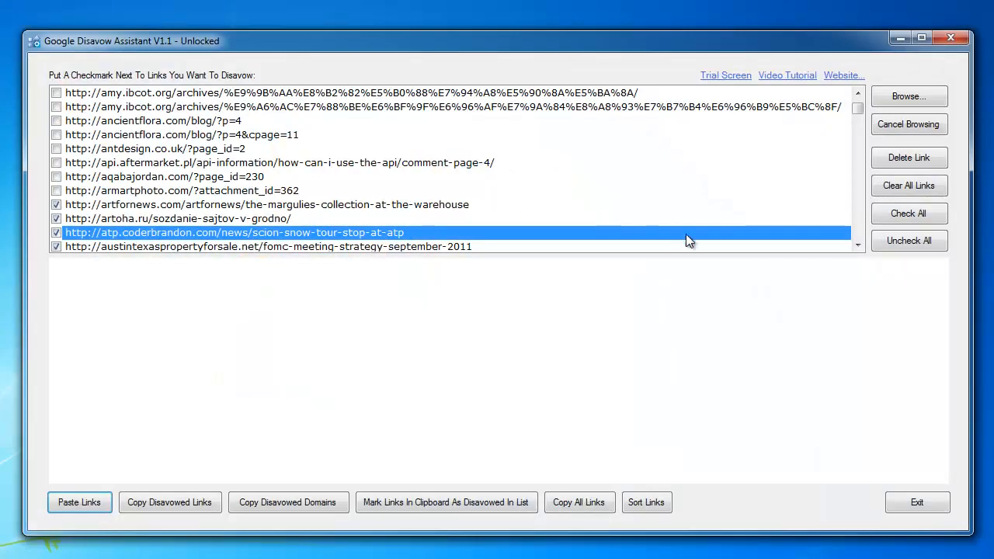
{"action": "left_click", "coordinate": [857, 245]}
{"action": "left_click", "coordinate": [857, 246]}
{"action": "left_click", "coordinate": [857, 245]}
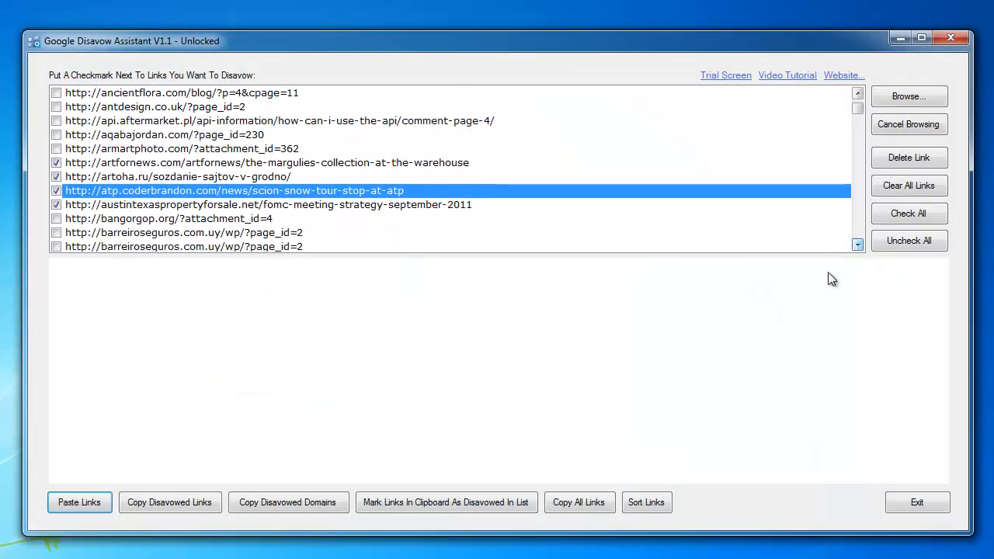
{"action": "left_click", "coordinate": [857, 245]}
{"action": "left_click", "coordinate": [857, 246]}
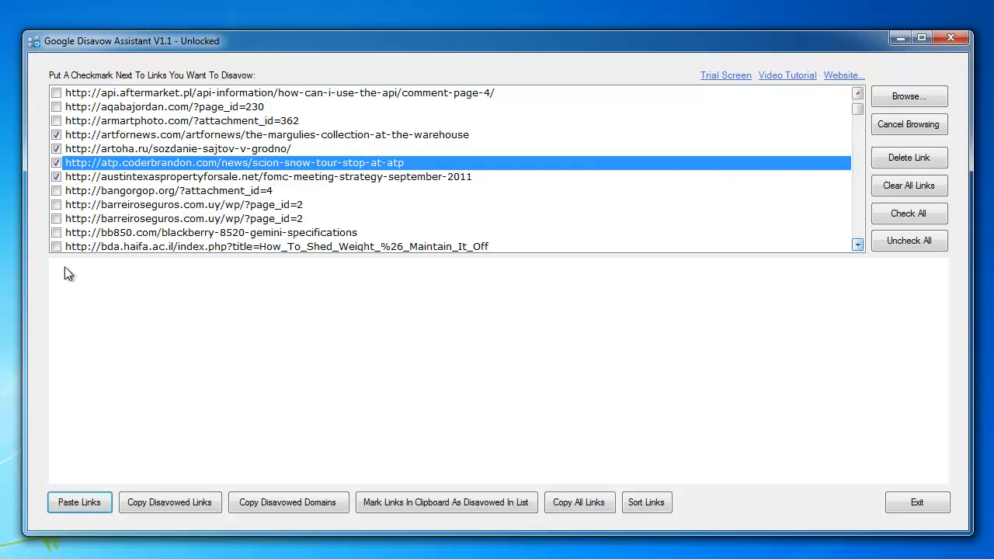
Step: Copy the disavowed links, paste them into an empty Notepad document, add a line break and return to Google Disavow Assistant
{"action": "left_click", "coordinate": [152, 508]}
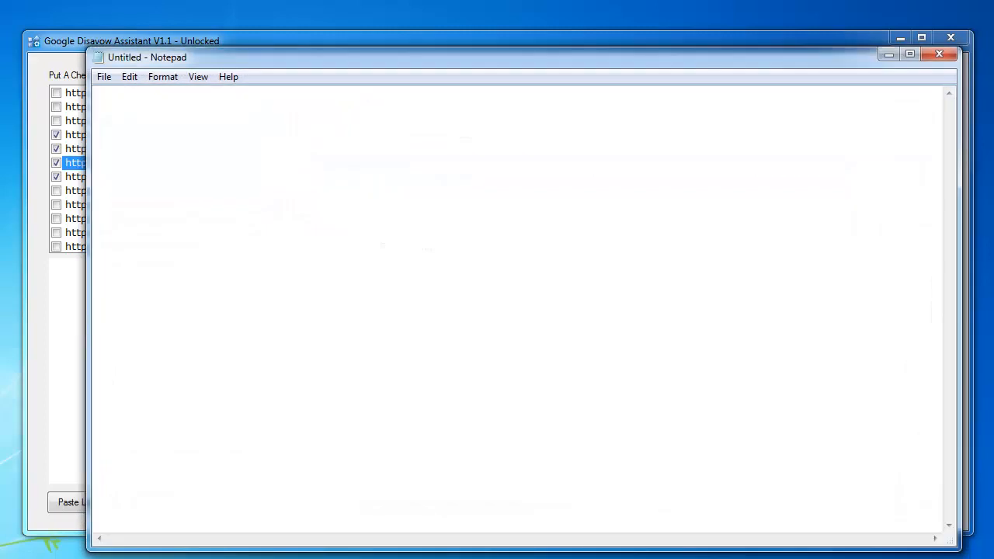
{"action": "type", "text": "http://artfornews.com/artfornews/the-margulies-collection-at-the-warehouse http://artoha.ru/sozdanie-sajtov-v-grodno/ http://atp.coderbrandon.com/news/scion-snow-tour-stop-at-atp http://austintexaspropertyforsale.net/fomc-meeting-strategy-september-2011"}
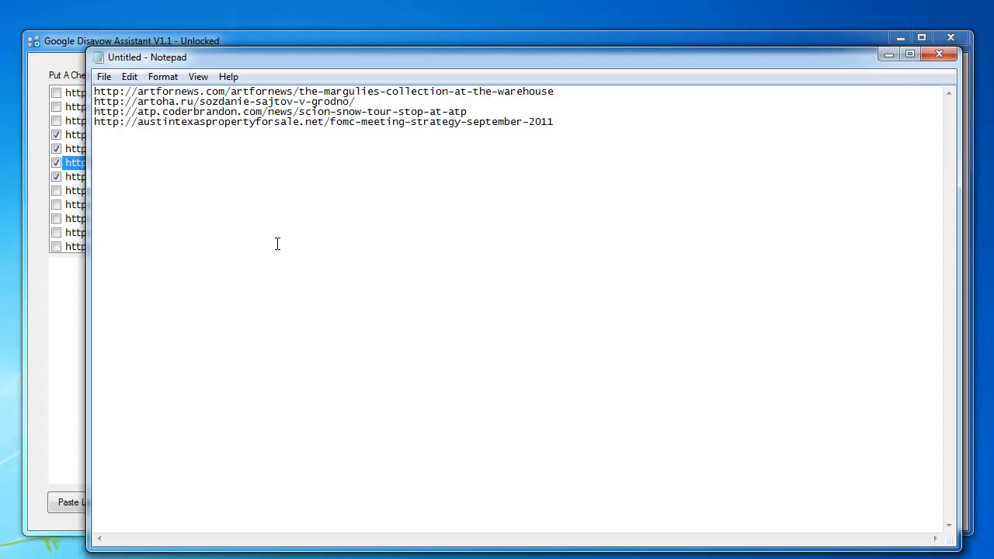
{"action": "key", "text": "Return"}
{"action": "left_click", "coordinate": [888, 54]}
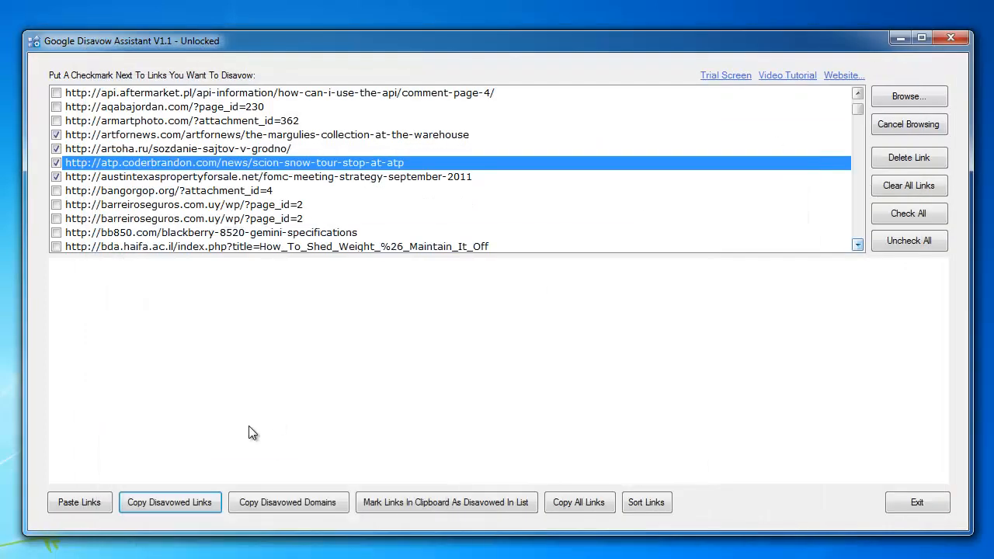
Step: Copy the disavowed domains and paste them into the Notepad document below the list of links
{"action": "left_click", "coordinate": [172, 507]}
{"action": "left_click", "coordinate": [288, 508]}
{"action": "left_click", "coordinate": [279, 558]}
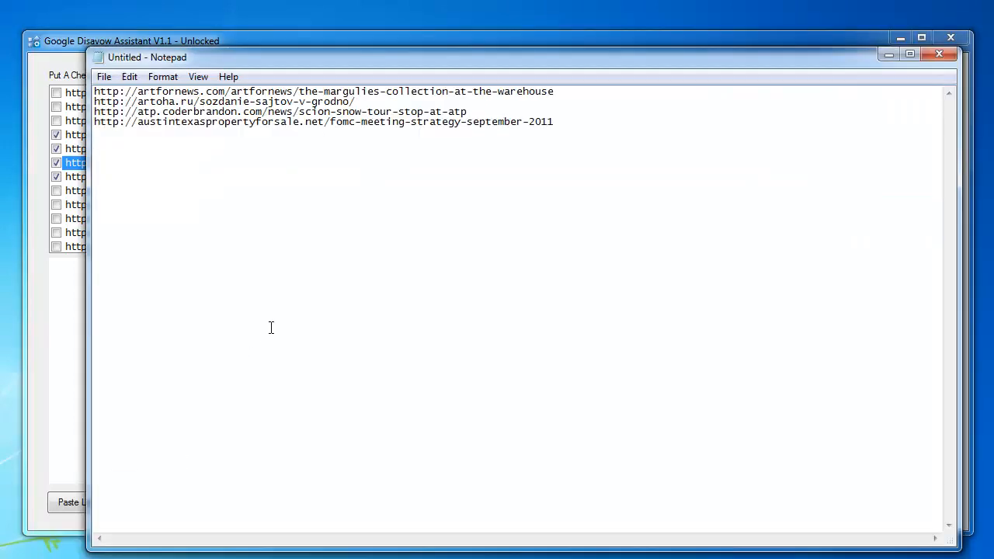
{"action": "type", "text": "domain:artfornews.com domain:artoha.ru domain:atp.coderbrandon.com domain:austintexaspropertyforsale.net"}
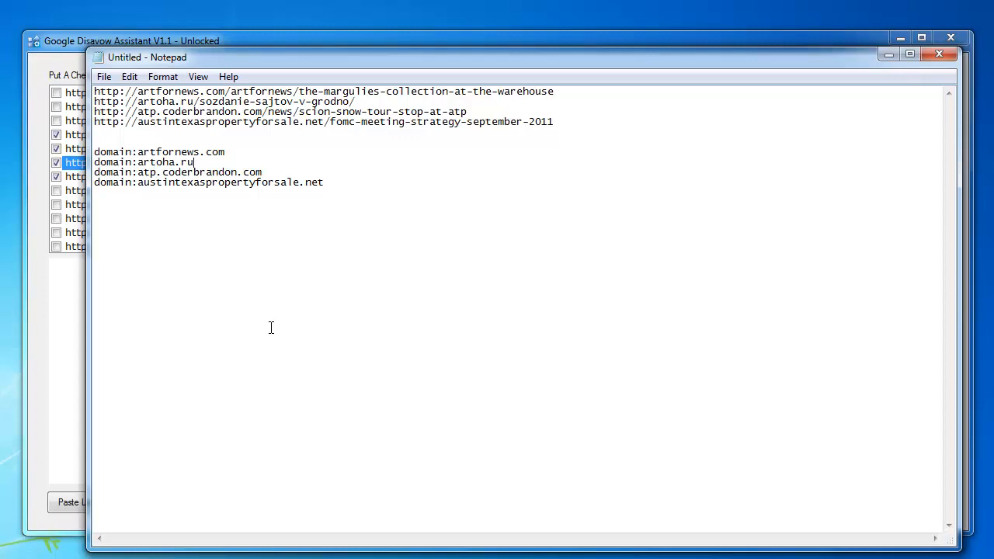
Step: Go over the pasted domain lines, clear all text from the Notepad document and return to Google Disavow Assistant
{"action": "key", "text": "Down"}
{"action": "key", "text": "Down"}
{"action": "key", "text": "Down"}
{"action": "key", "text": "Up"}
{"action": "key", "text": "Up"}
{"action": "key", "text": "ctrl+a"}
{"action": "key", "text": "Delete"}
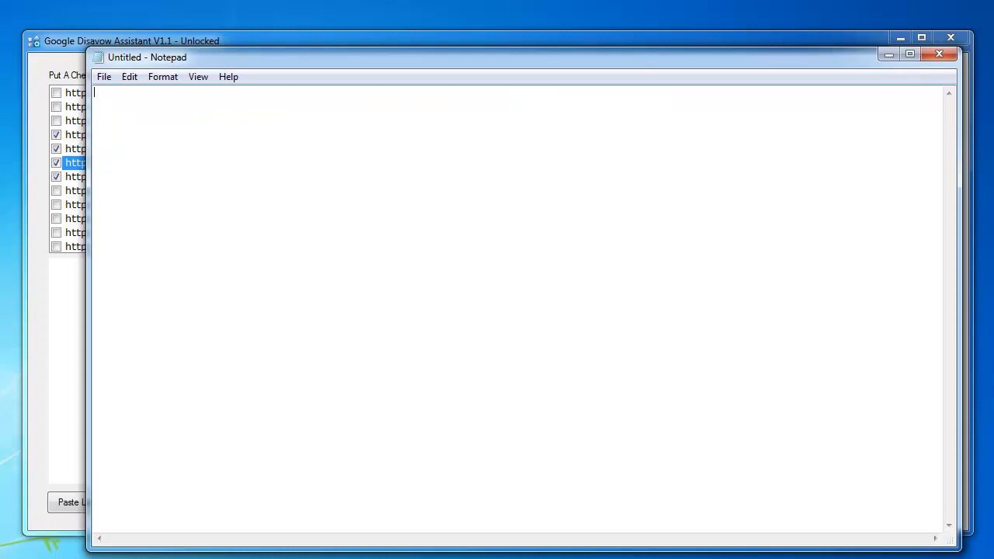
{"action": "left_click", "coordinate": [889, 55]}
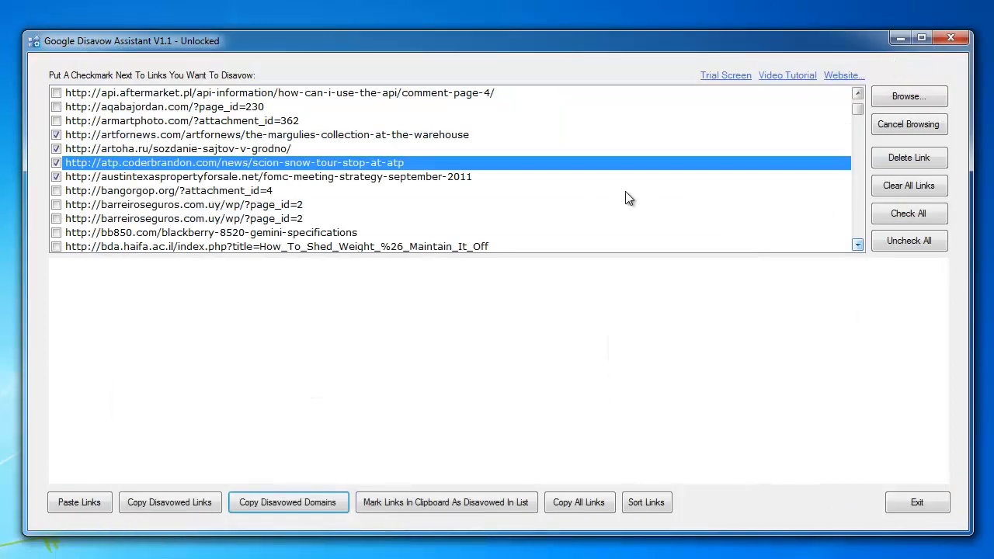
Step: Mark both barreiroseguros.com.uy/wp/?page_id=2 links for disavowal
{"action": "left_click", "coordinate": [55, 207]}
{"action": "left_click", "coordinate": [55, 220]}
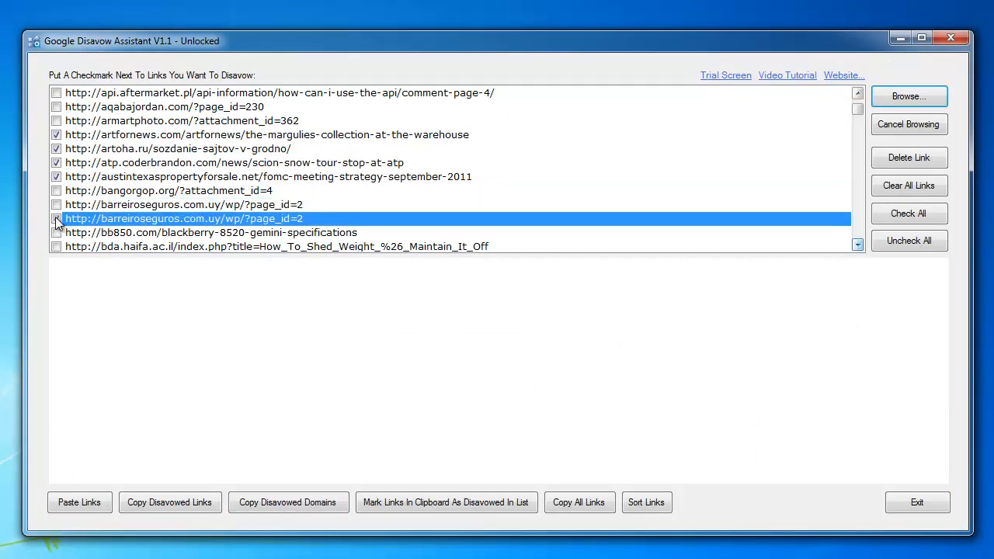
{"action": "left_click", "coordinate": [55, 207]}
{"action": "left_click", "coordinate": [55, 205]}
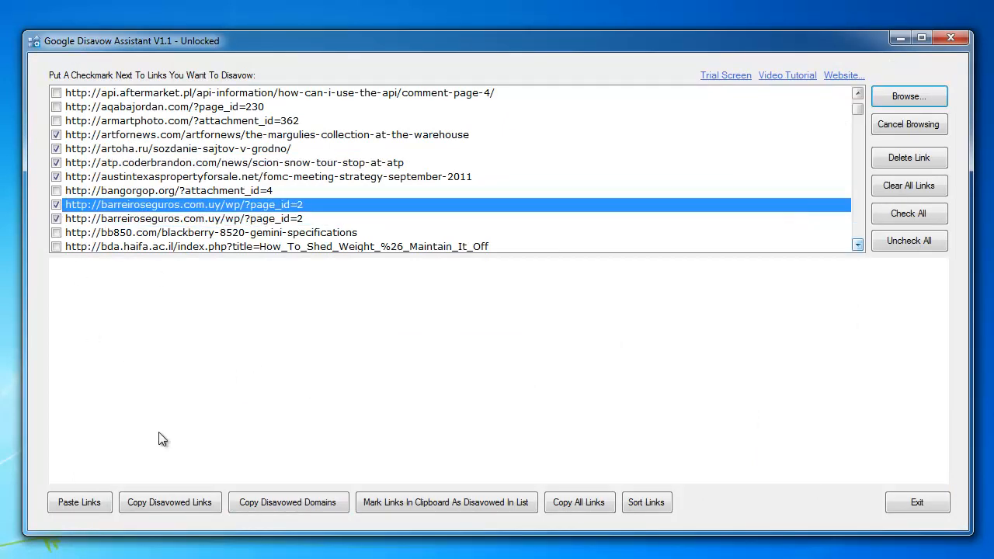
Step: Copy the disavowed links, paste them into the empty Notepad document and examine the two barreiroseguros.com.uy entries
{"action": "left_click", "coordinate": [171, 502]}
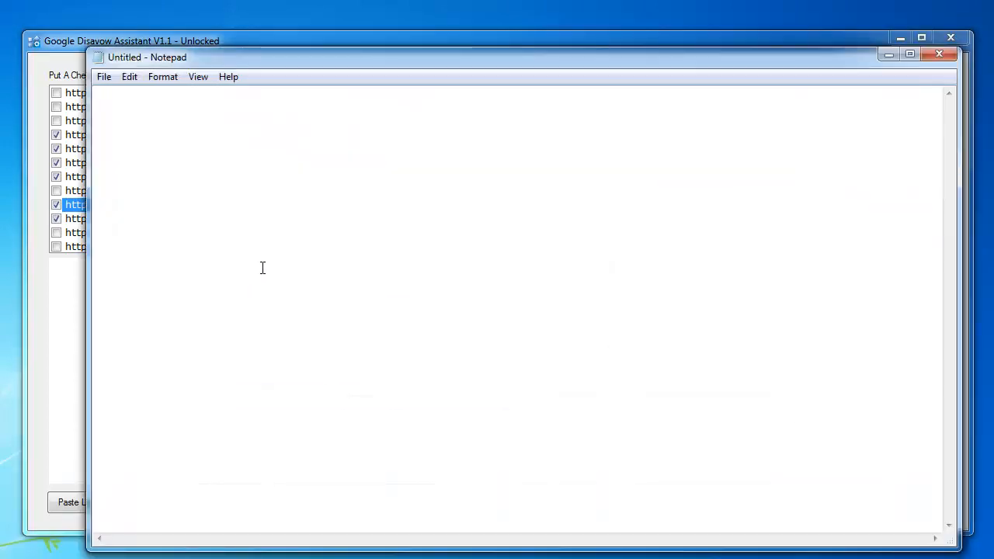
{"action": "type", "text": "http://artfornews.com/artfornews/the-margulies-collection-at-the-warehouse http://artoha.ru/sozdanie-sajtov-v-grodno/ http://atp.coderbrandon.com/news/scion-snow-tour-stop-at-atp http://austintexaspropertyforsale.net/fomc-meeting-strategy-september-2011 http://barreiroseguros.com.uy/wp/?page_id=2 http://barreiroseguros.com.uy/wp/?page_id=2"}
{"action": "left_click_drag", "start_coordinate": [201, 132], "coordinate": [169, 143]}
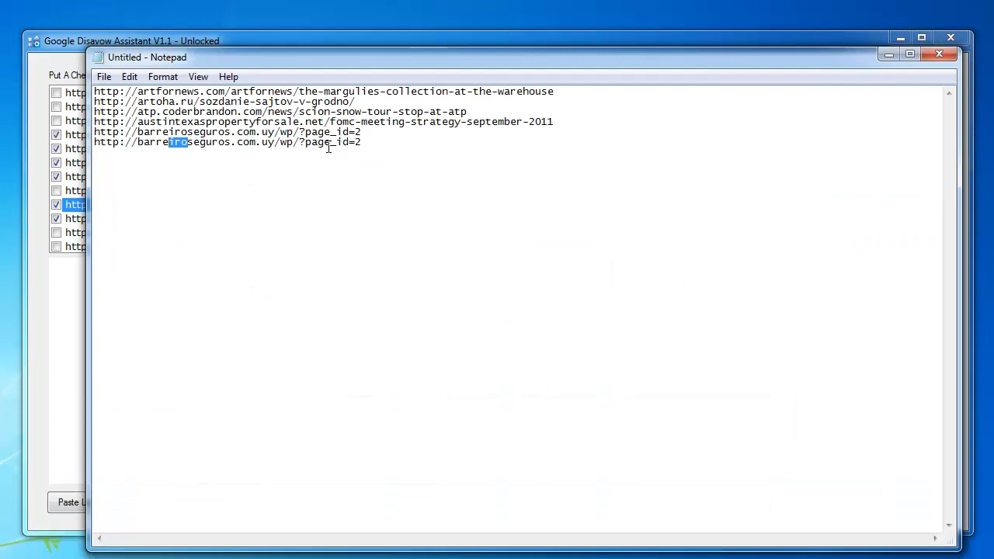
{"action": "left_click", "coordinate": [240, 192]}
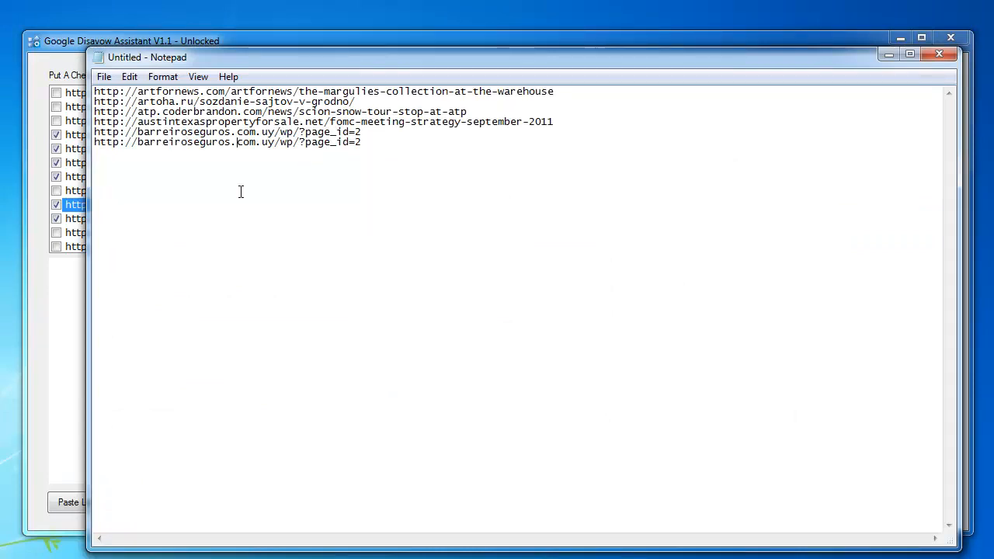
Step: Copy the disavowed domains from Google Disavow Assistant and paste them into Notepad below the list of links
{"action": "left_click", "coordinate": [74, 460]}
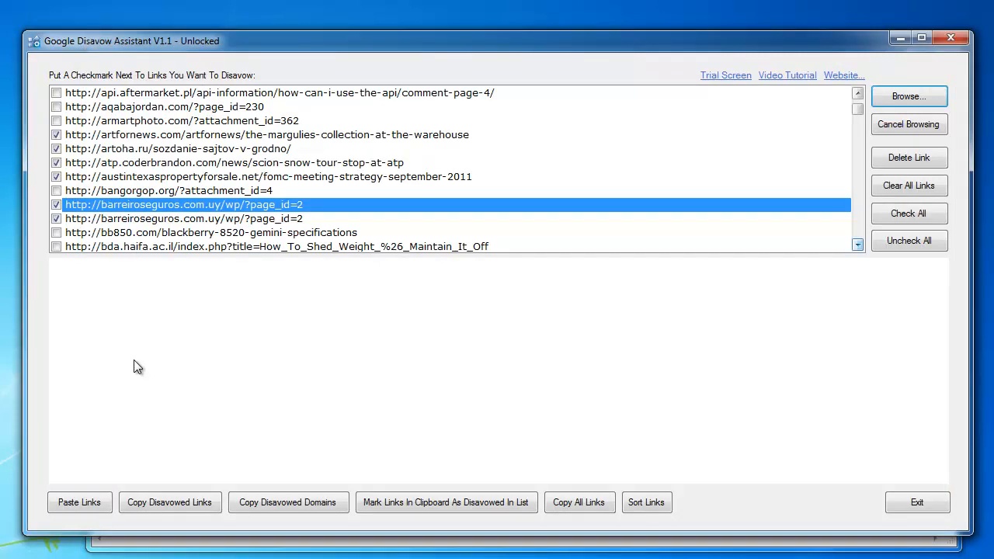
{"action": "left_click", "coordinate": [259, 502]}
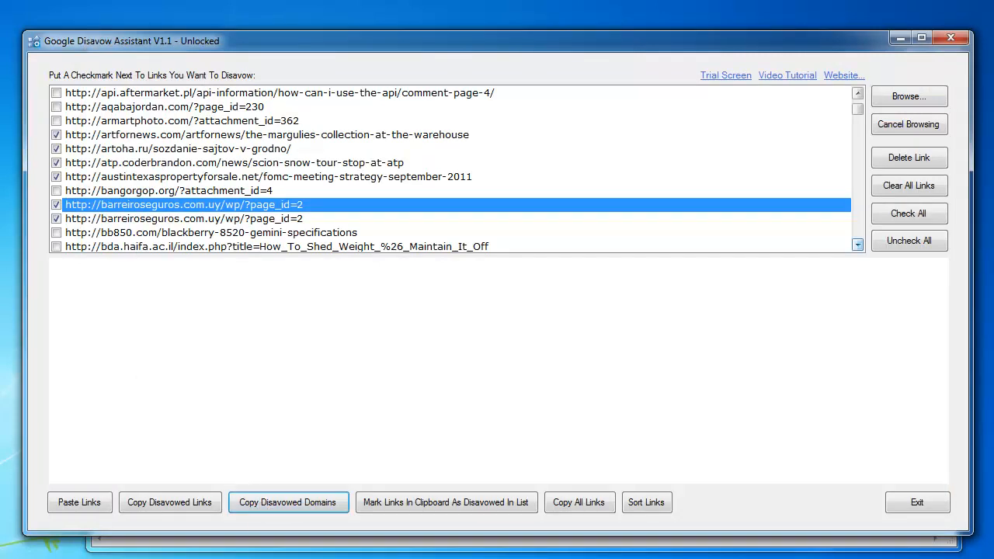
{"action": "key", "text": "alt+Tab"}
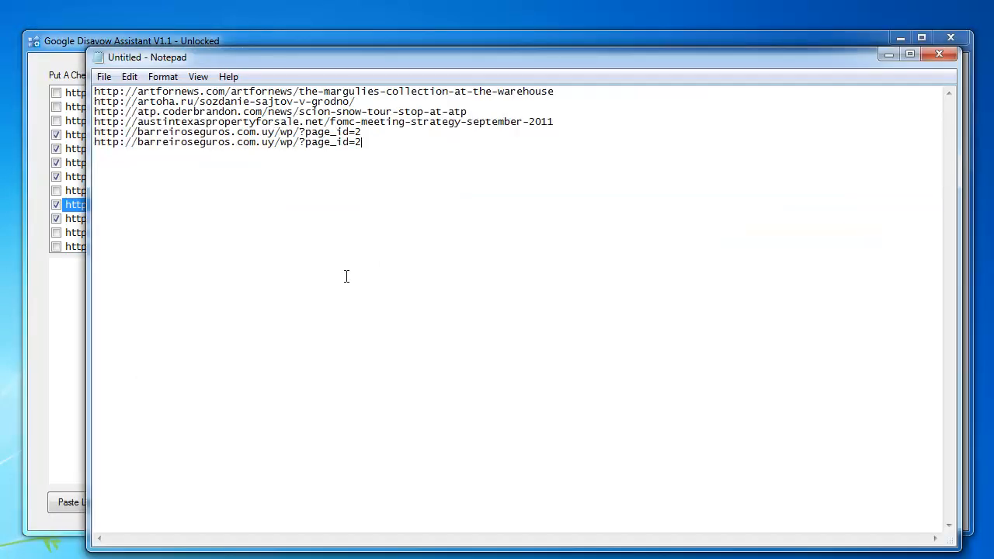
{"action": "type", "text": "domain:artfornews.com domain:artoha.ru domain:atp.coderbrandon.com domain:austintexaspropertyforsale.net domain:barreiroseguros.com.uy"}
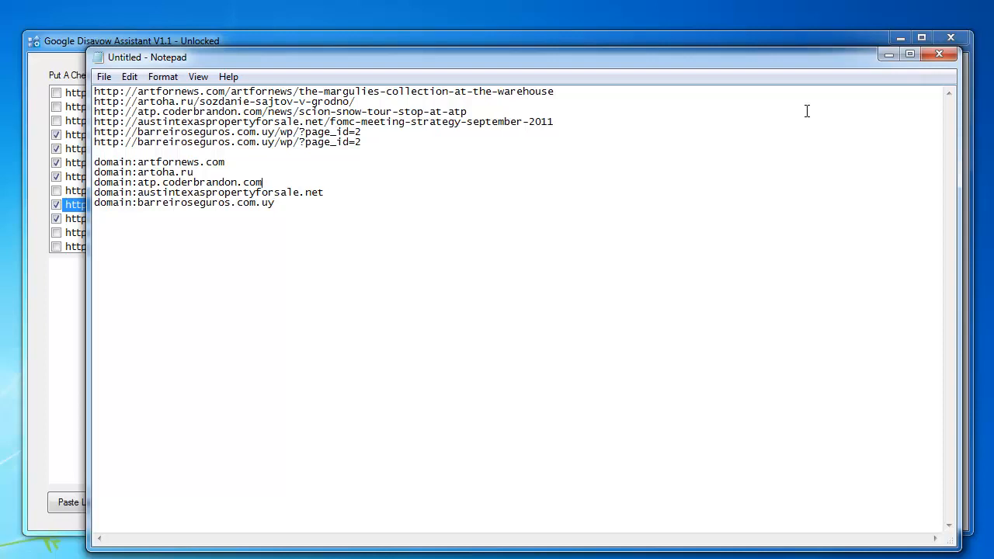
Step: Go over the link and domain lines in the Notepad document and return to Google Disavow Assistant
{"action": "key", "text": "Up"}
{"action": "key", "text": "Up"}
{"action": "key", "text": "Up"}
{"action": "key", "text": "Up"}
{"action": "key", "text": "Up"}
{"action": "key", "text": "BackSpace"}
{"action": "type", "text": "/"}
{"action": "key", "text": "Down"}
{"action": "key", "text": "Down"}
{"action": "key", "text": "Down"}
{"action": "key", "text": "Down"}
{"action": "key", "text": "Up"}
{"action": "key", "text": "Up"}
{"action": "key", "text": "Up"}
{"action": "left_click", "coordinate": [889, 57]}
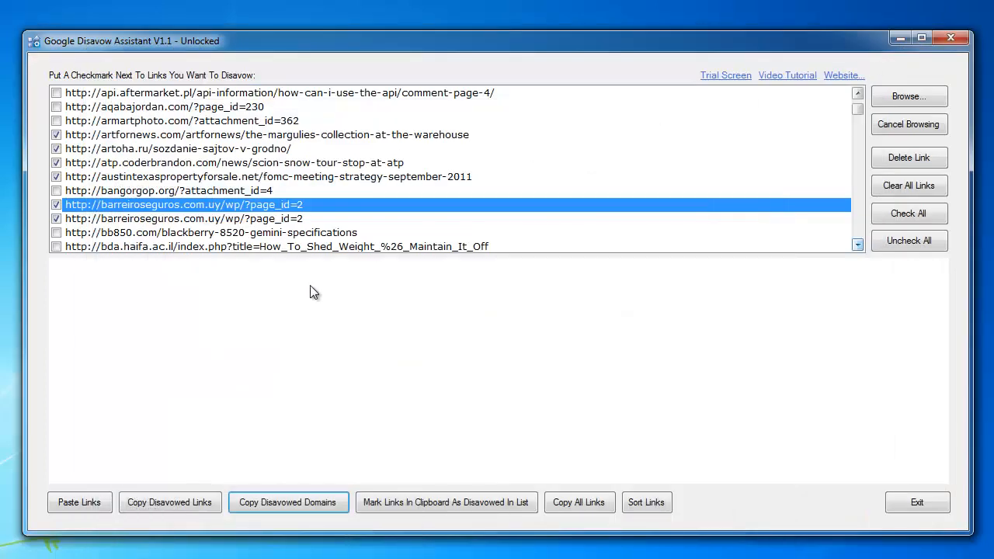
Step: Copy the disavowed links to the clipboard and uncheck all links in the list
{"action": "left_click", "coordinate": [65, 133]}
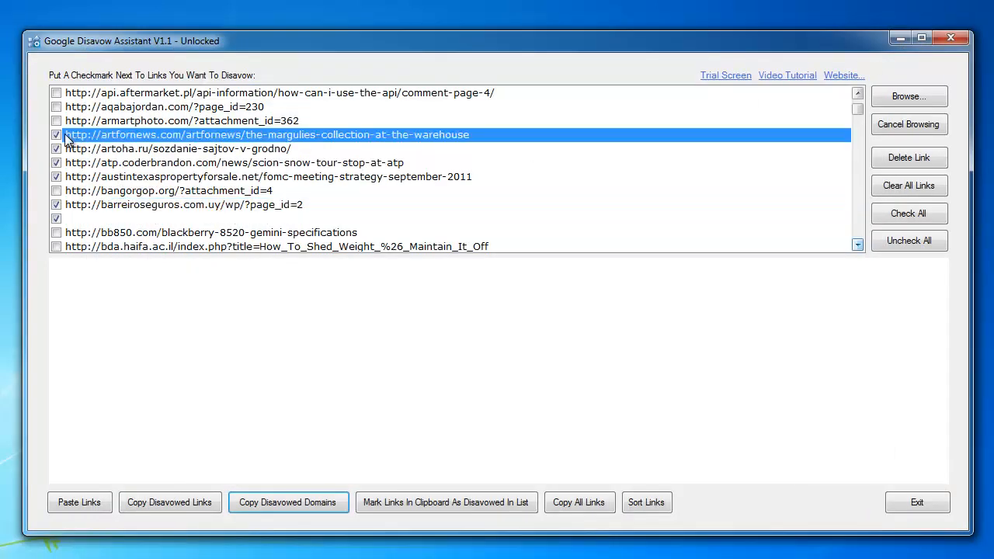
{"action": "left_click", "coordinate": [178, 504]}
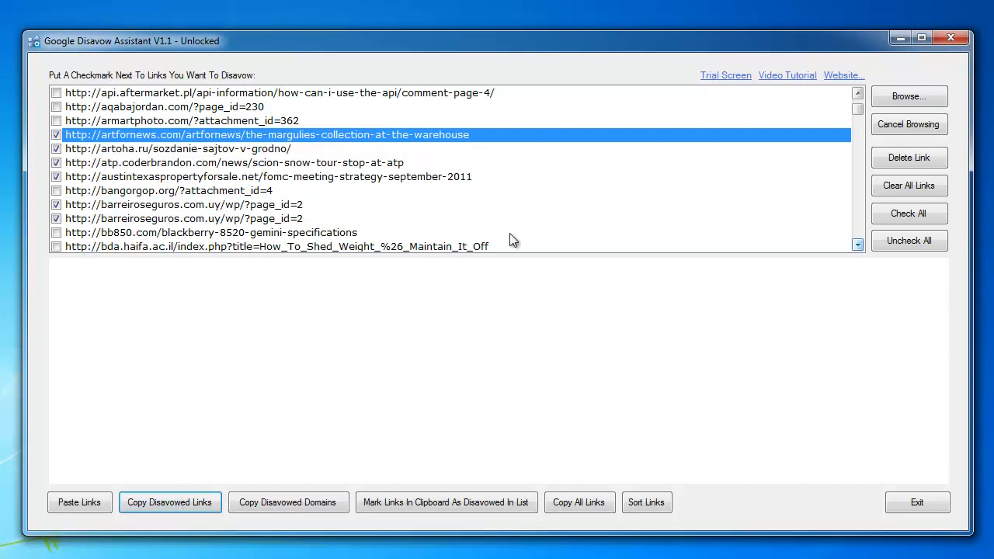
{"action": "left_click", "coordinate": [927, 244]}
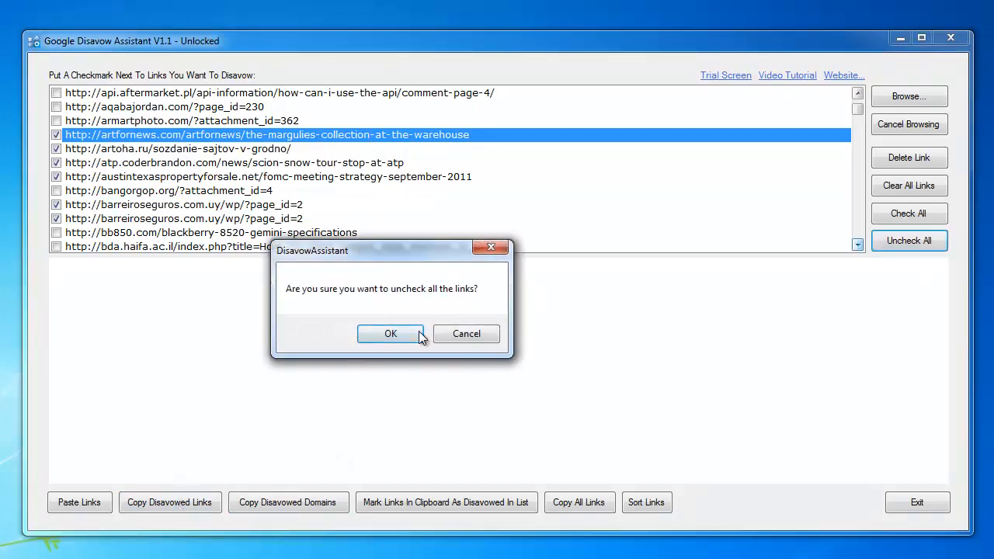
{"action": "left_click", "coordinate": [390, 333]}
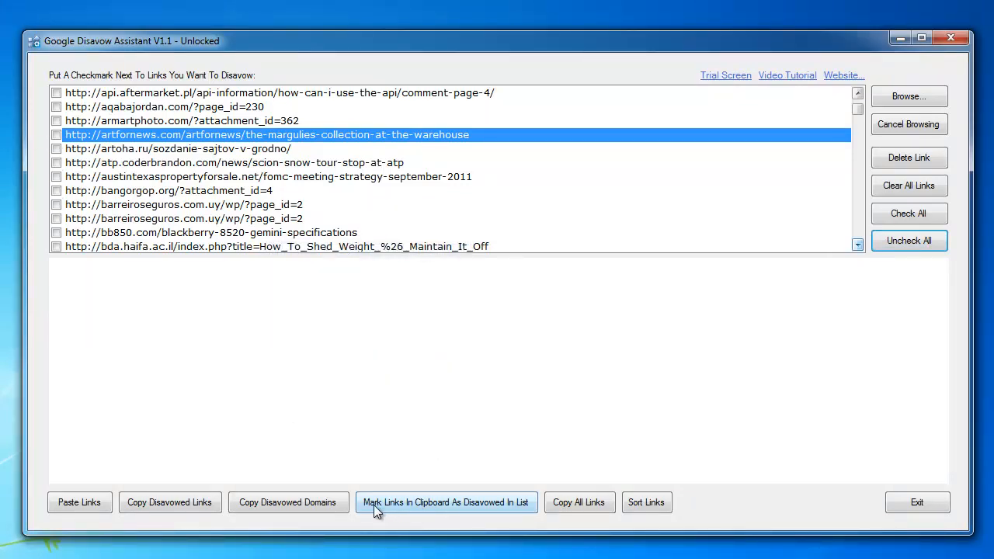
Step: Mark the links held in the clipboard as disavowed in the list
{"action": "left_click", "coordinate": [507, 509]}
{"action": "left_click", "coordinate": [448, 333]}
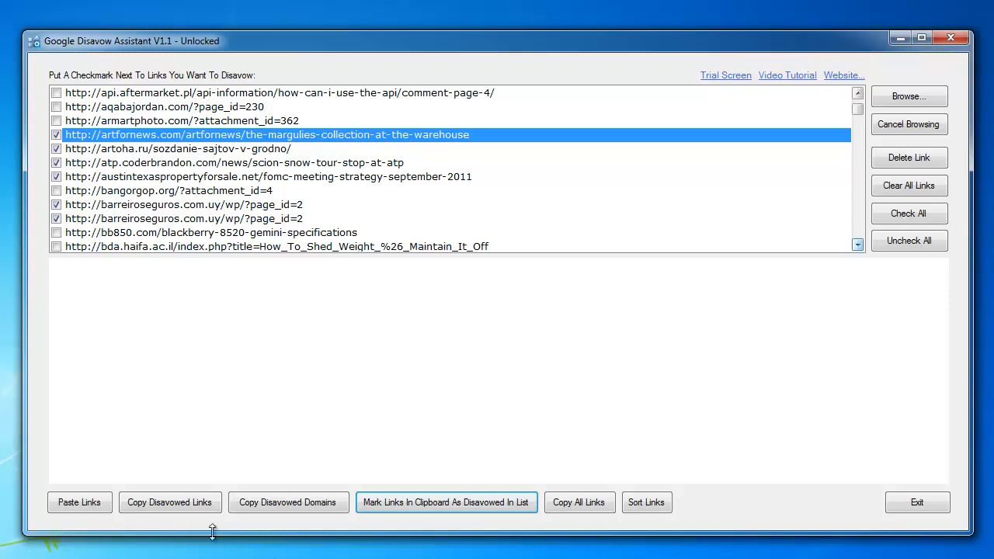
Step: Copy the disavowed links, paste them into Notepad below the domain lines and return to Google Disavow Assistant
{"action": "left_click", "coordinate": [196, 511]}
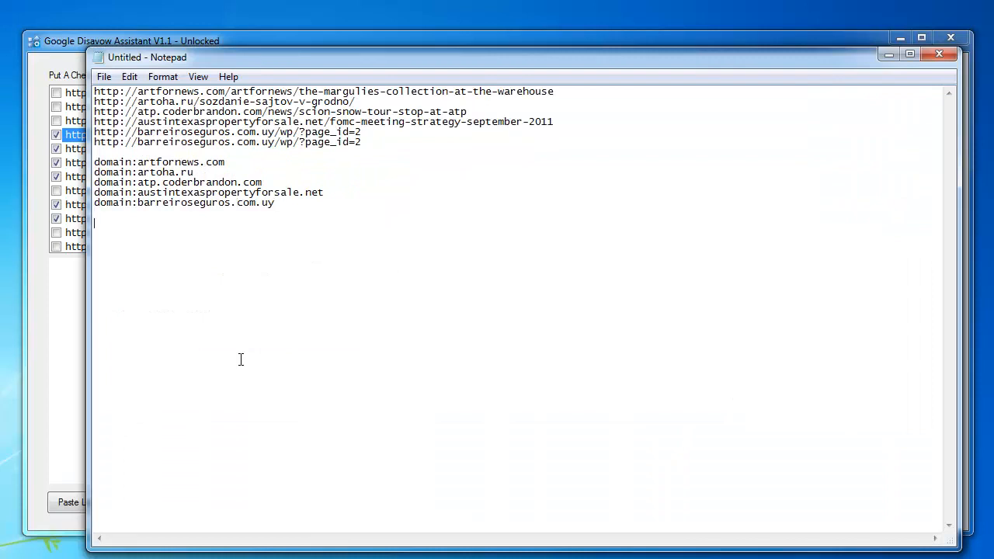
{"action": "key", "text": "ctrl+v"}
{"action": "left_click", "coordinate": [893, 54]}
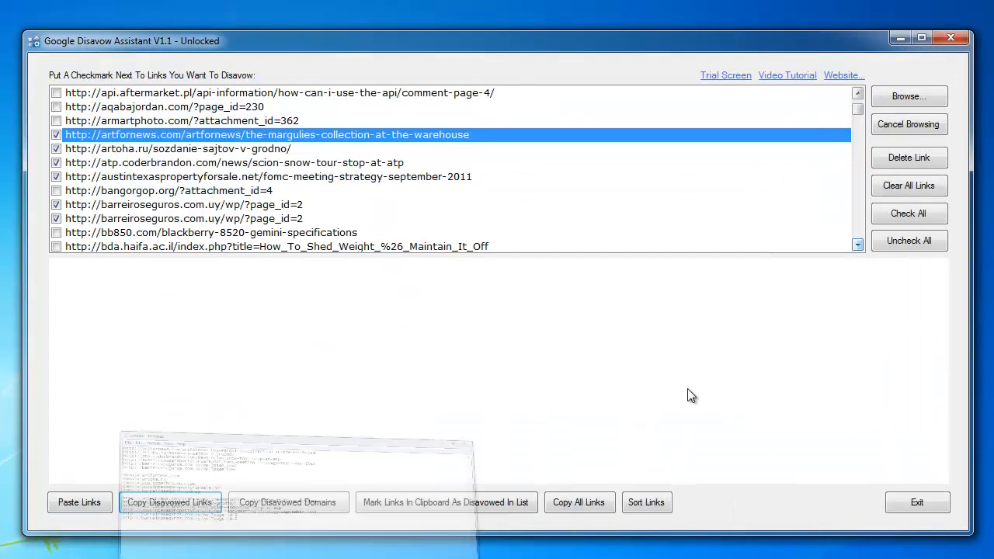
Step: Call up the marking of clipboard links as disavowed once more, and sort all the links in the list
{"action": "left_click", "coordinate": [449, 502]}
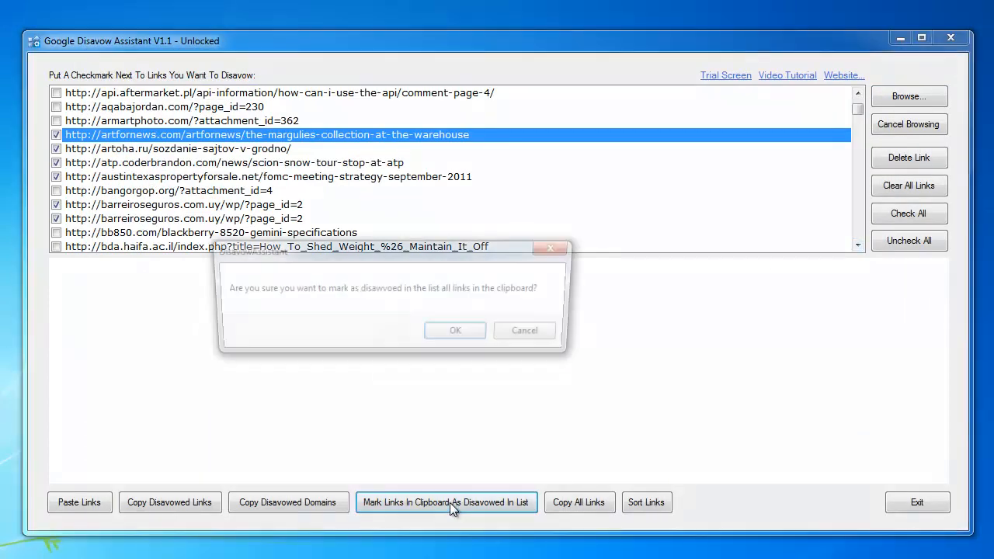
{"action": "left_click", "coordinate": [489, 338]}
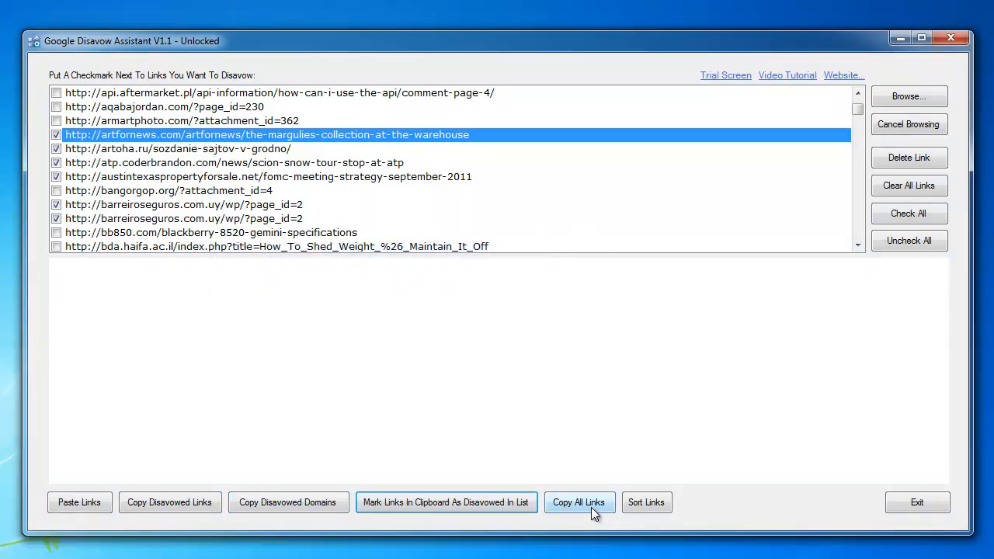
{"action": "left_click", "coordinate": [663, 510]}
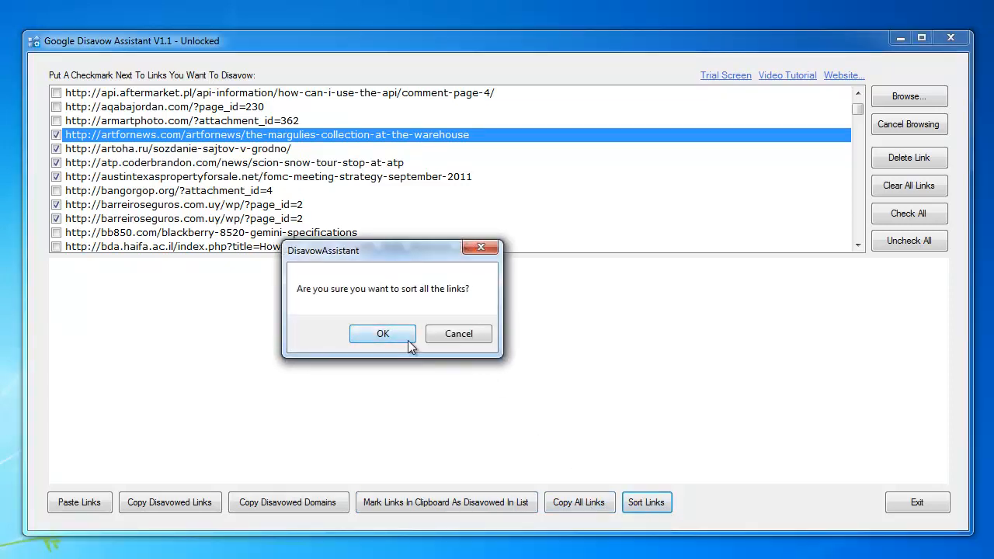
{"action": "left_click", "coordinate": [408, 340]}
Step: Delete the aircrib.com/blog/archives/38 link, and clear all remaining links from the list
{"action": "left_click", "coordinate": [397, 161]}
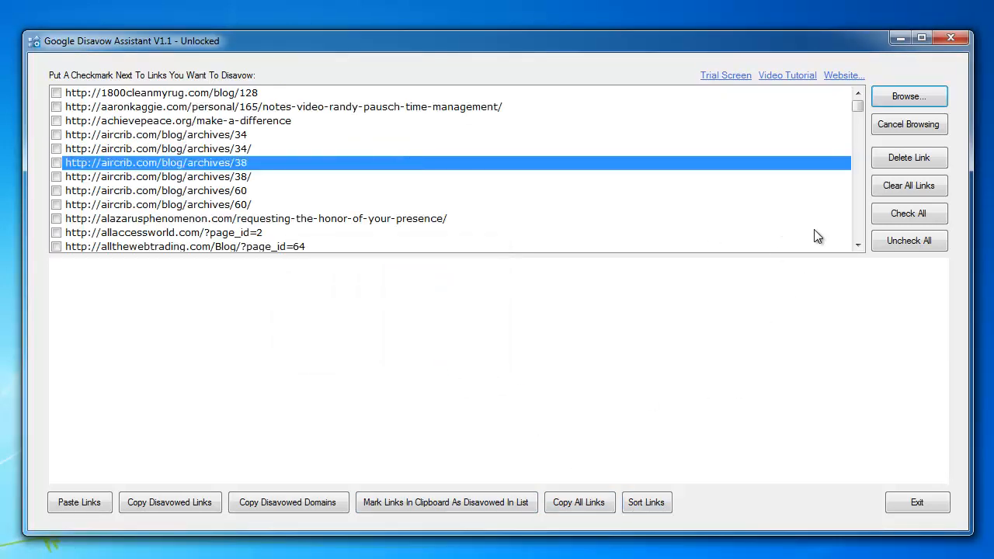
{"action": "left_click", "coordinate": [903, 159]}
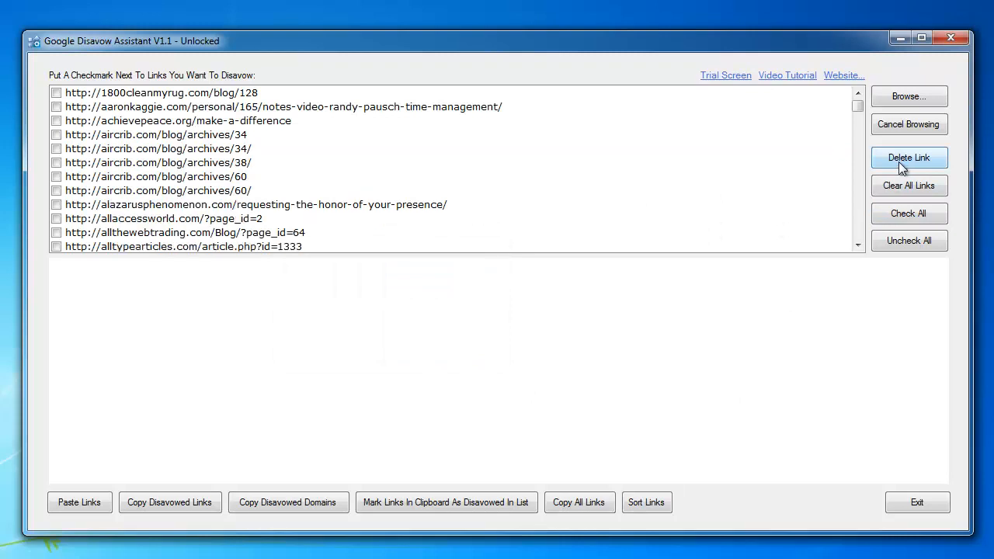
{"action": "left_click", "coordinate": [612, 163]}
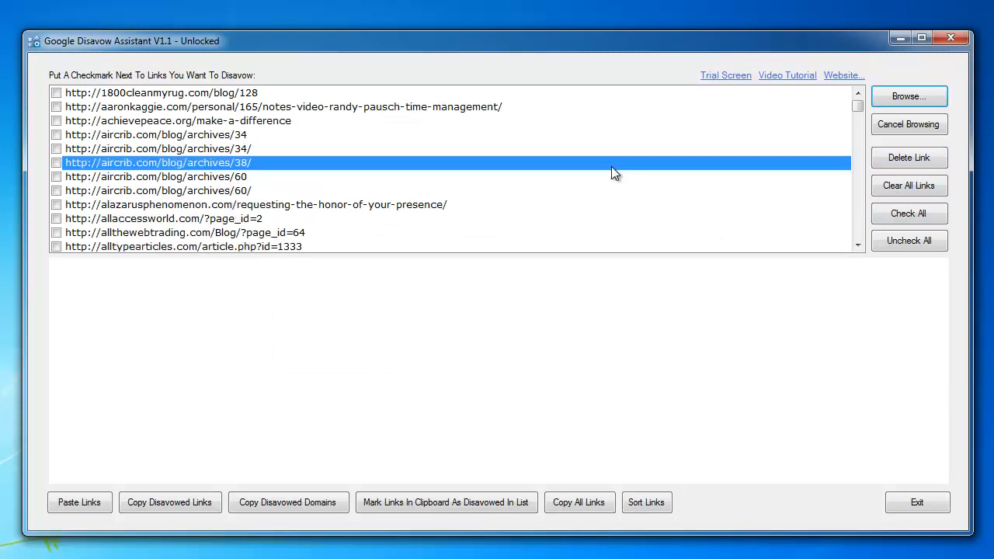
{"action": "left_click", "coordinate": [898, 191]}
{"action": "left_click", "coordinate": [400, 333]}
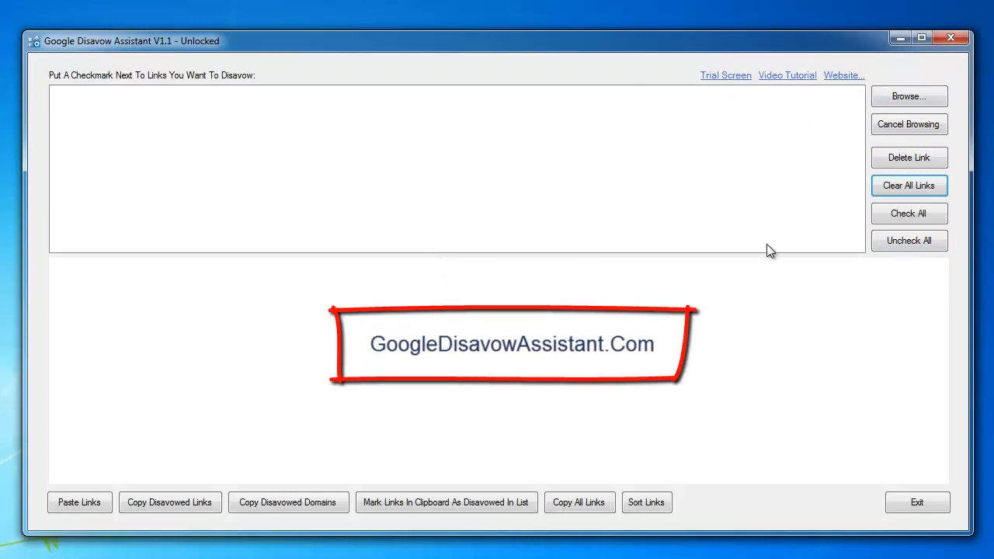
Step: Append the links in the clipboard to the empty list and make the link list pane slightly taller
{"action": "left_click", "coordinate": [93, 505]}
{"action": "left_click", "coordinate": [438, 334]}
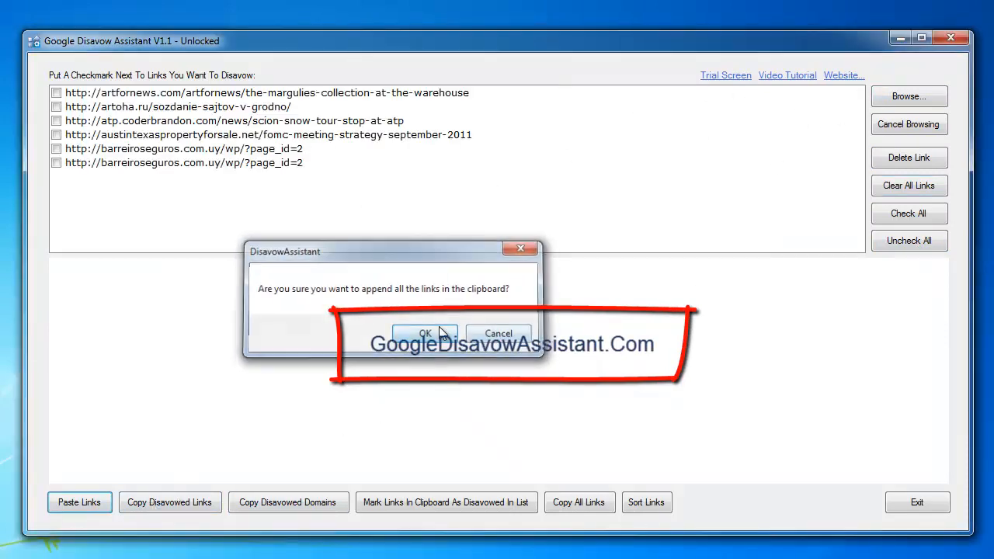
{"action": "mouse_move", "coordinate": [435, 257]}
{"action": "left_mouse_down"}
{"action": "mouse_move", "coordinate": [440, 199]}
{"action": "mouse_move", "coordinate": [438, 250]}
{"action": "left_mouse_up"}
{"action": "left_click_drag", "start_coordinate": [440, 245], "coordinate": [428, 265]}
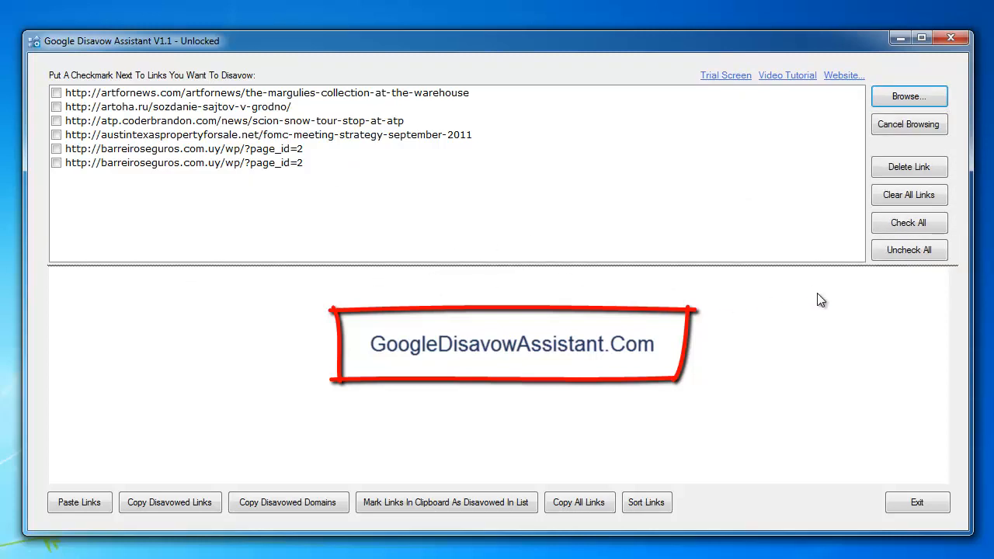